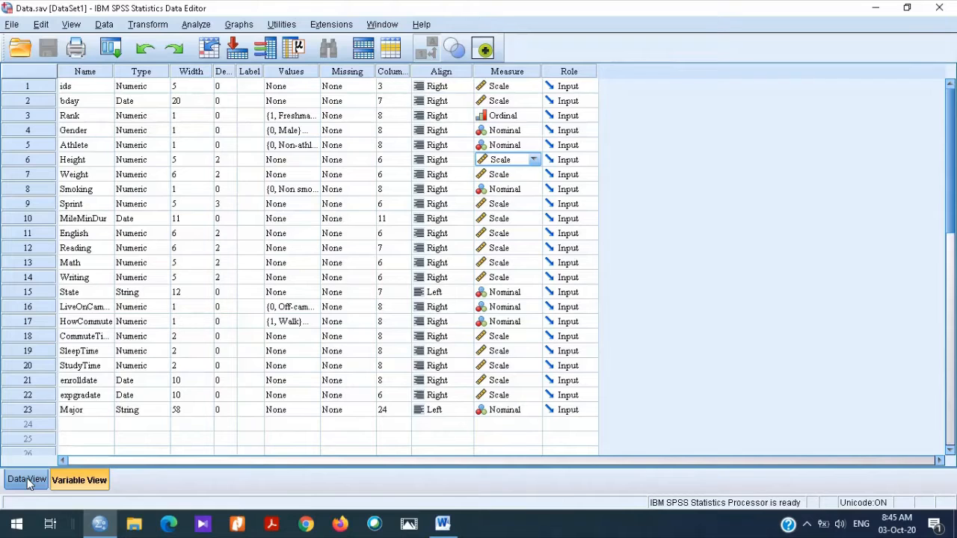
- Switch to the Problem Statement document in Word to review the null and alternative hypotheses, and return to the SPSS data editor
left_click(445, 526)
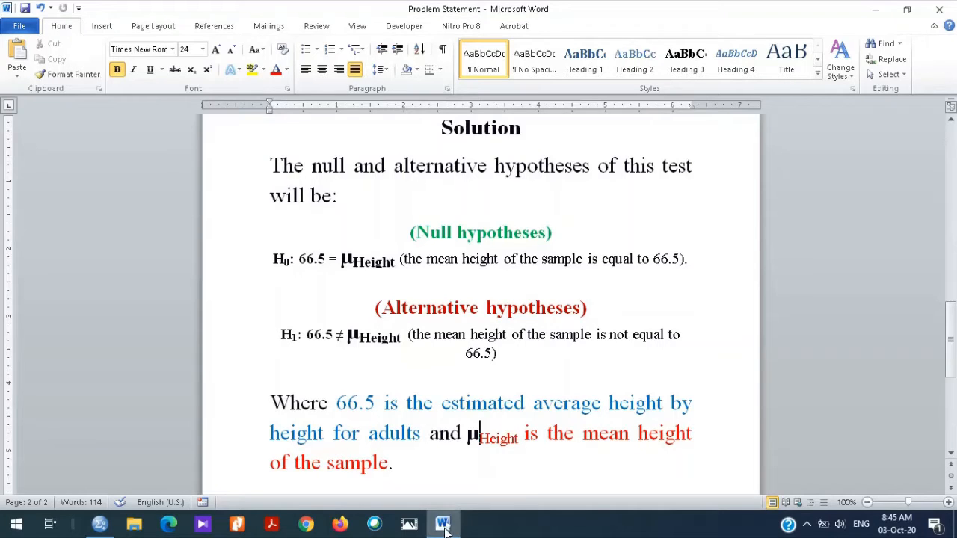
mouse_move(445, 528)
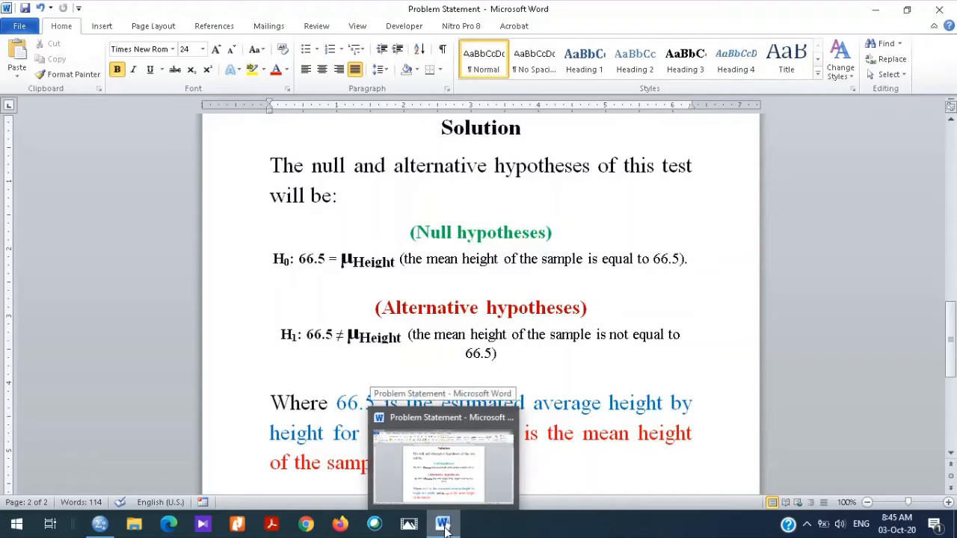
left_click(444, 528)
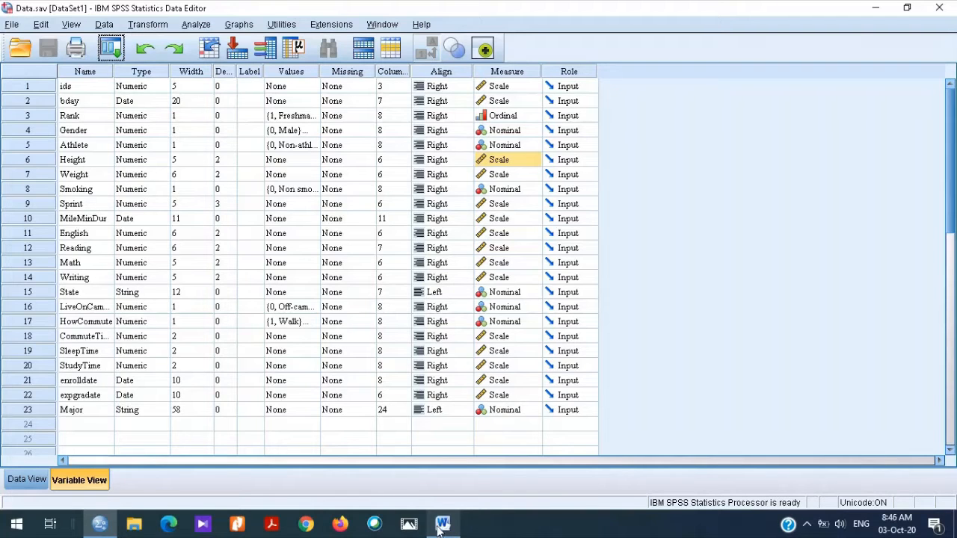
left_click(239, 28)
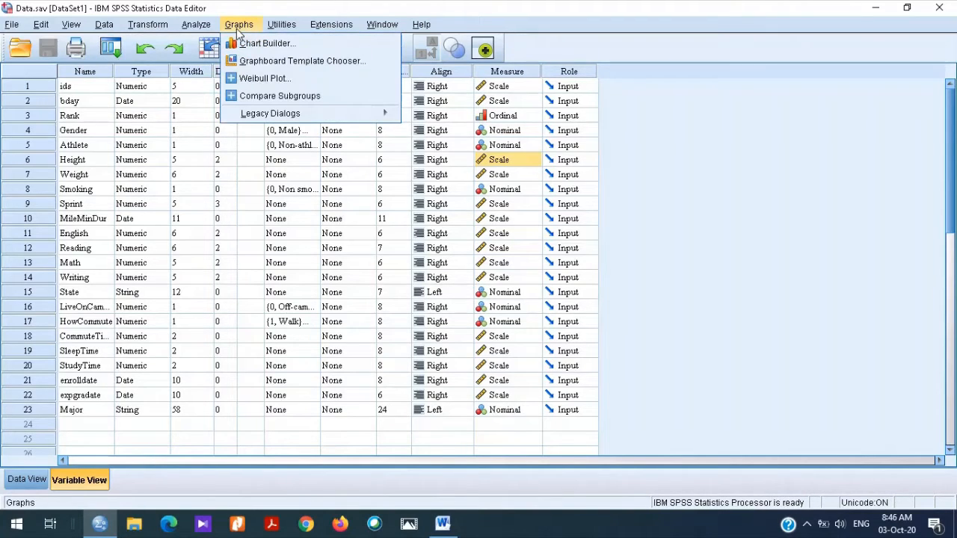
mouse_move(278, 116)
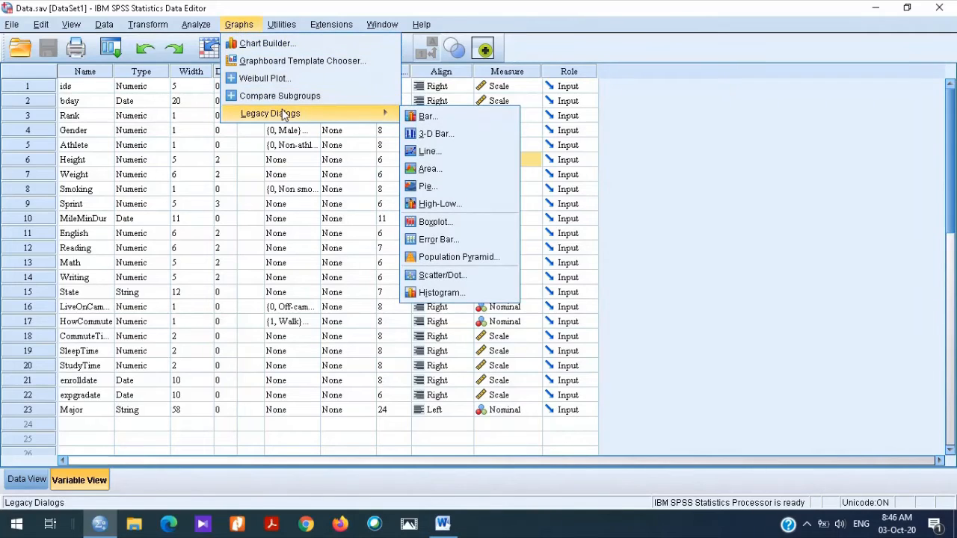
left_click(291, 14)
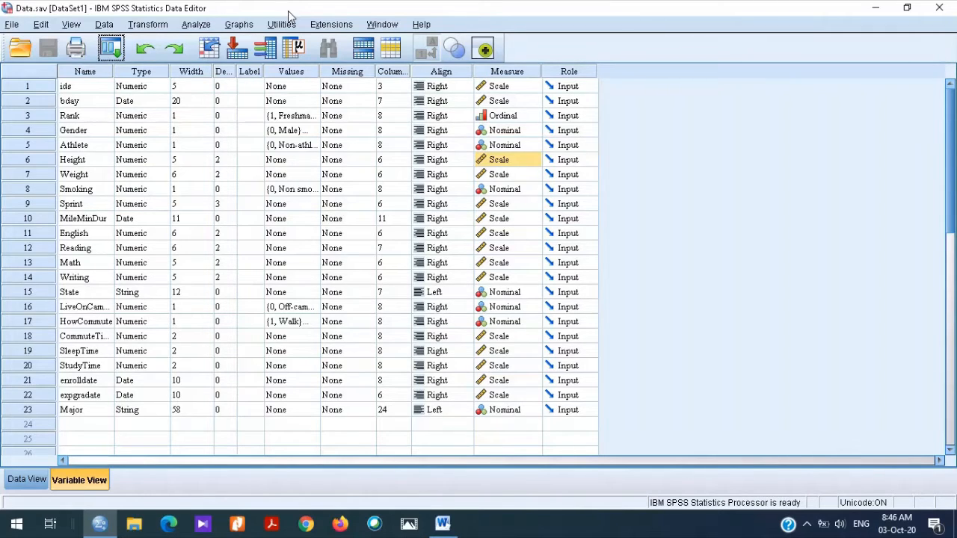
- Generate a legacy histogram of the Height variable without titles or a normal curve, and maximize the output viewer
left_click(231, 24)
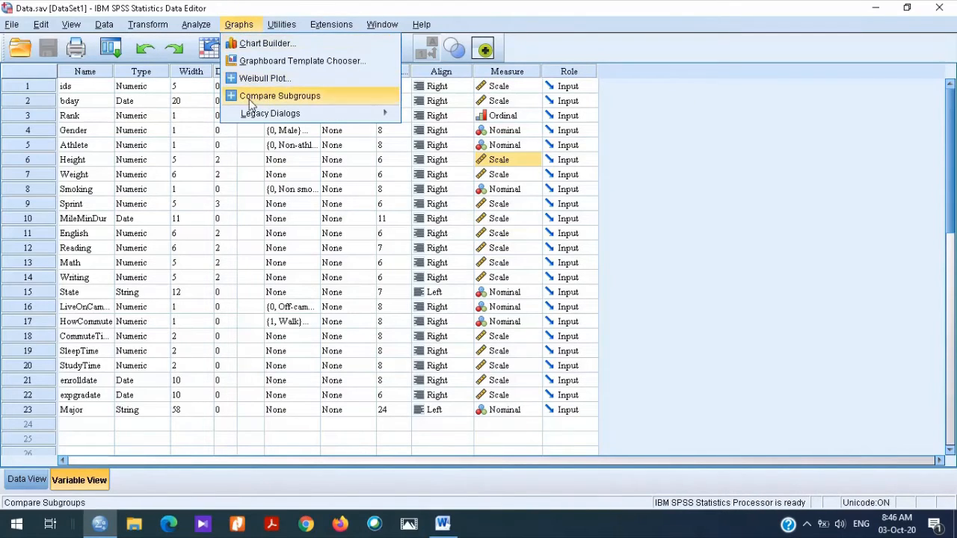
mouse_move(257, 114)
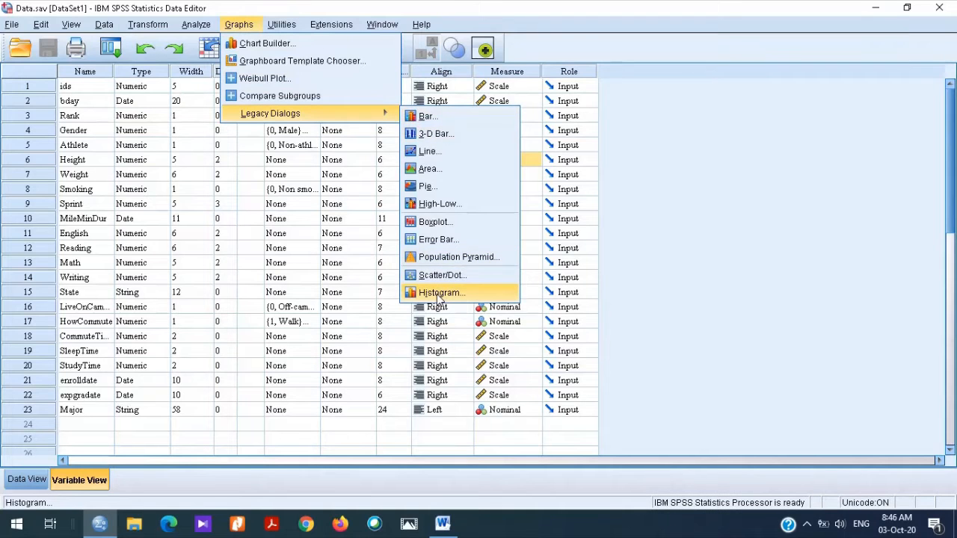
left_click(439, 293)
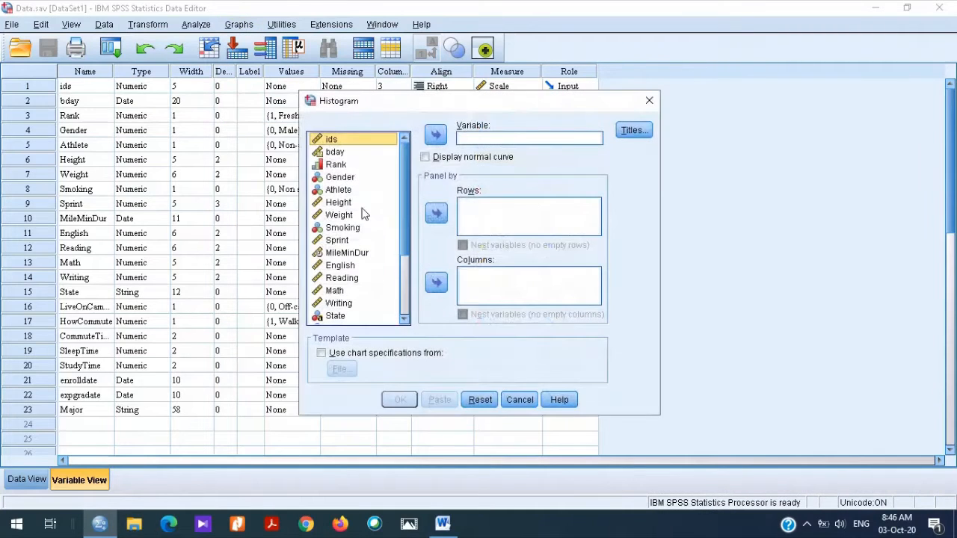
left_click(487, 139)
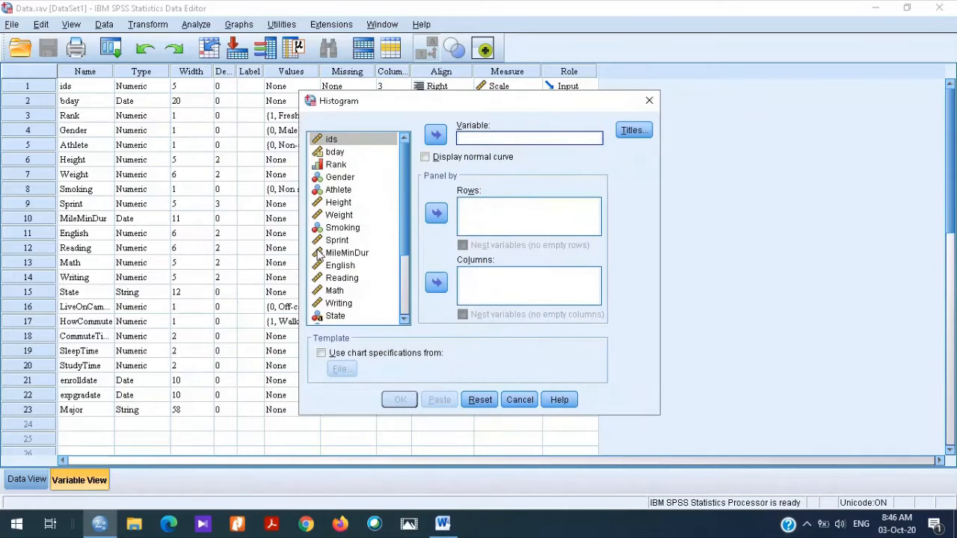
left_click(349, 216)
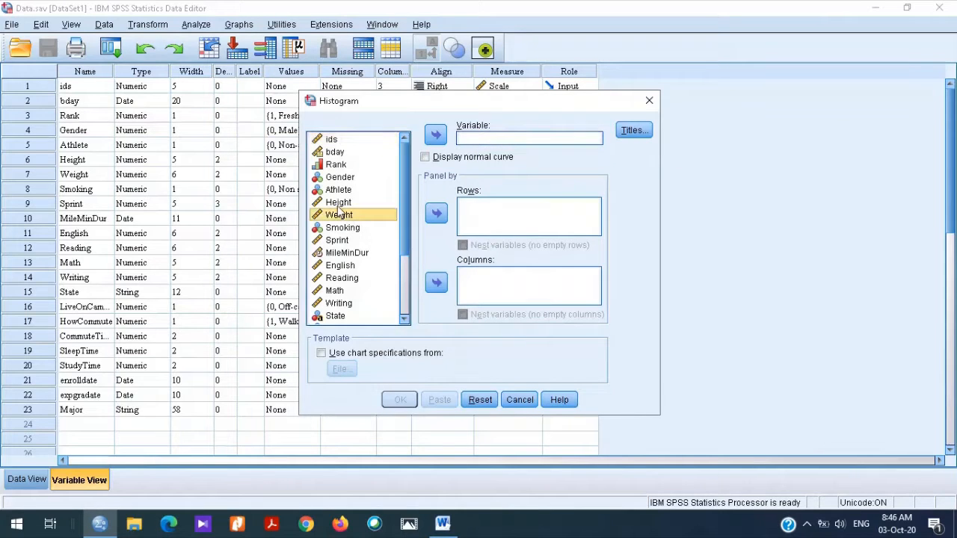
left_click(338, 206)
left_click(431, 142)
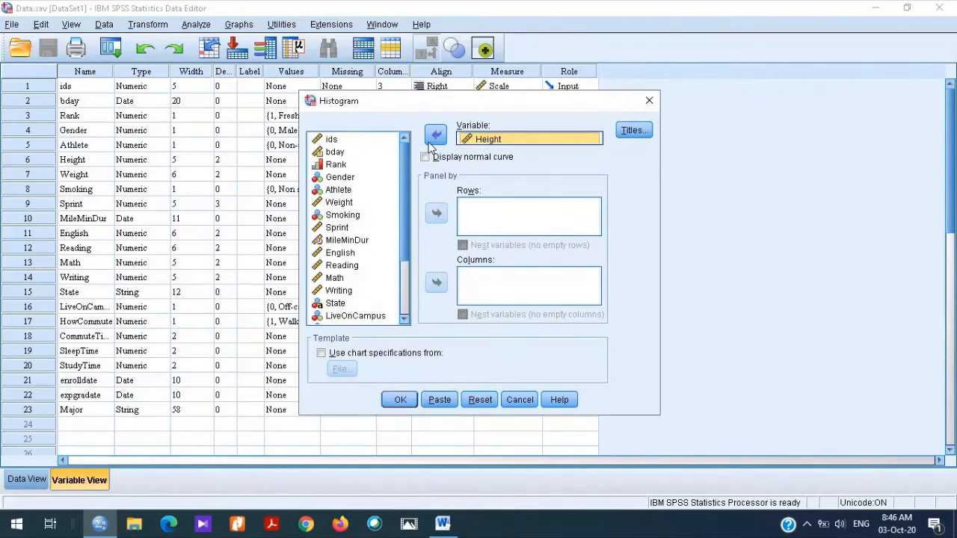
left_click(634, 132)
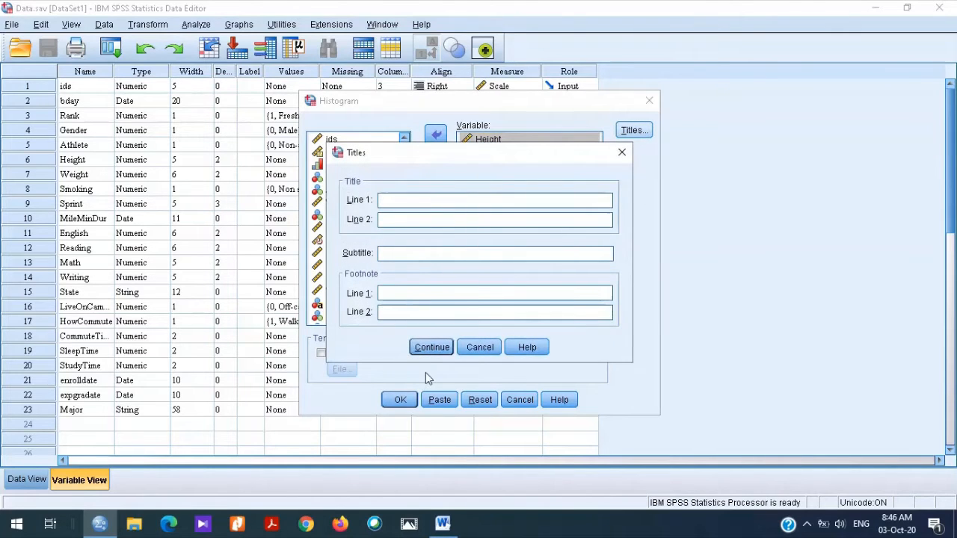
left_click(478, 347)
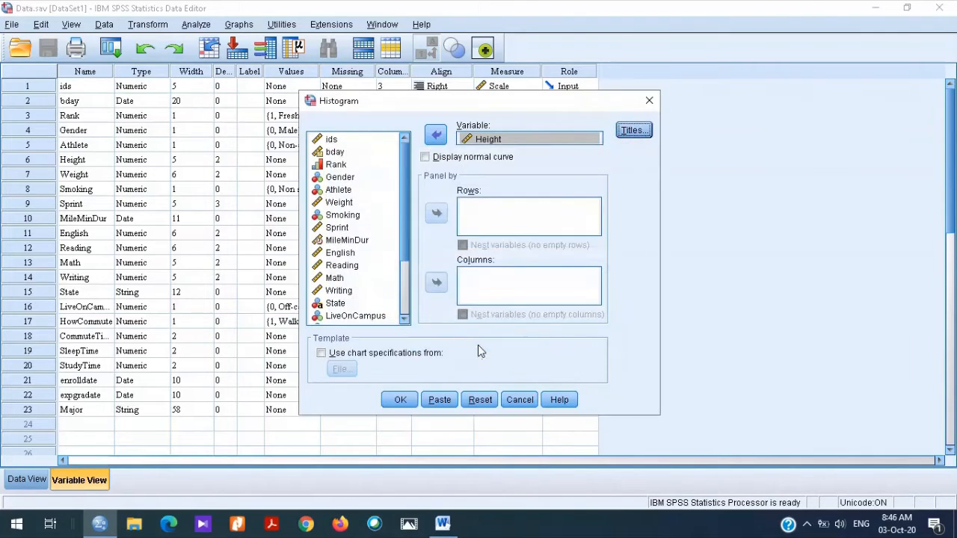
left_click(400, 400)
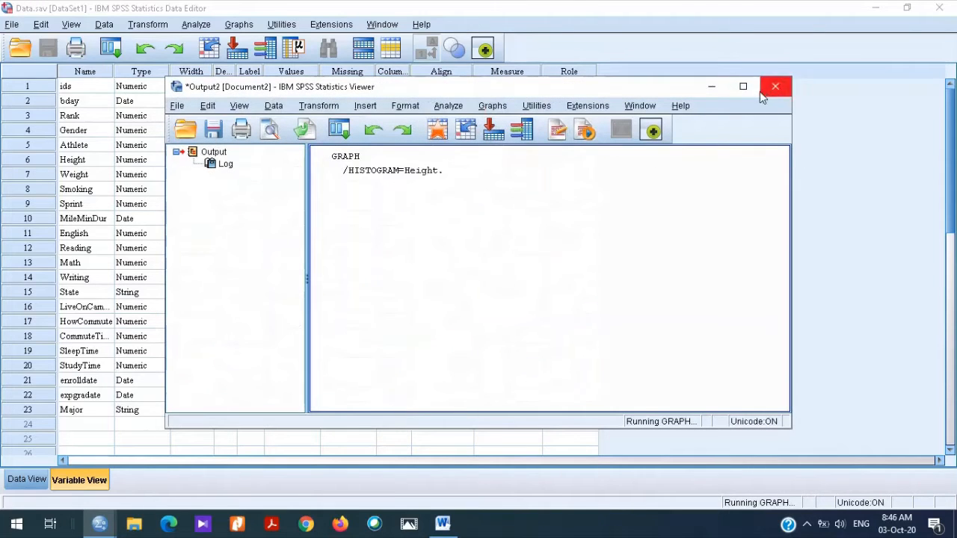
left_click(752, 93)
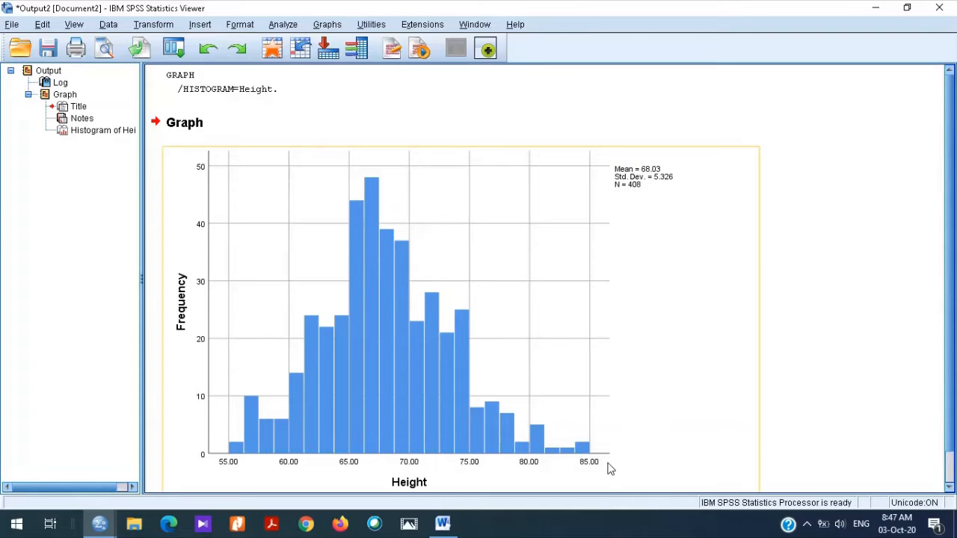
- Open the Height histogram in the Chart Editor and add an x-axis reference line at position 70.0
left_click(230, 466)
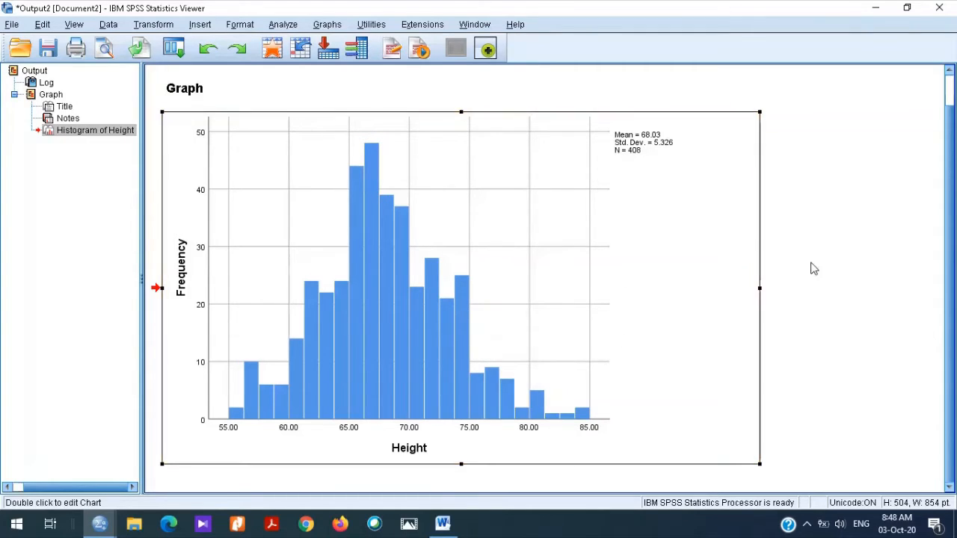
left_click(848, 309)
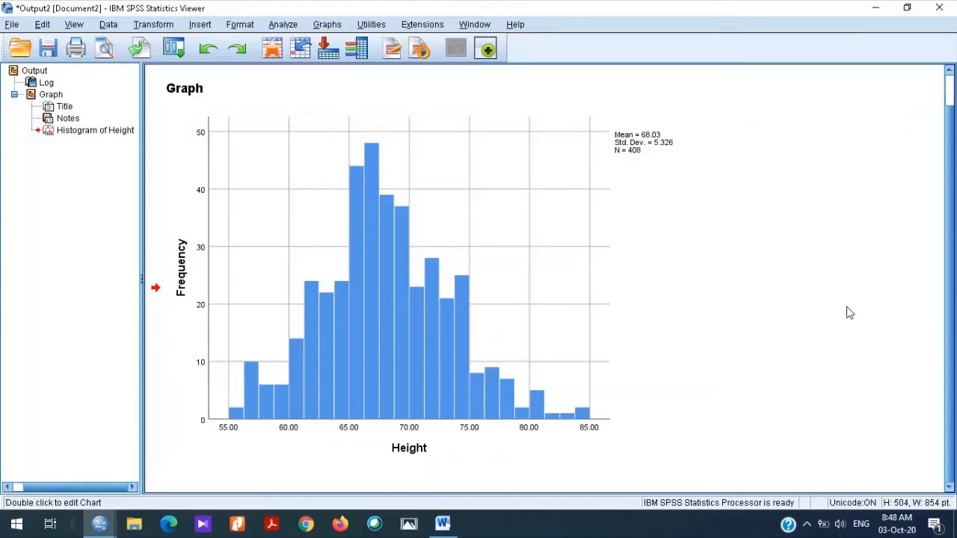
left_click(445, 307)
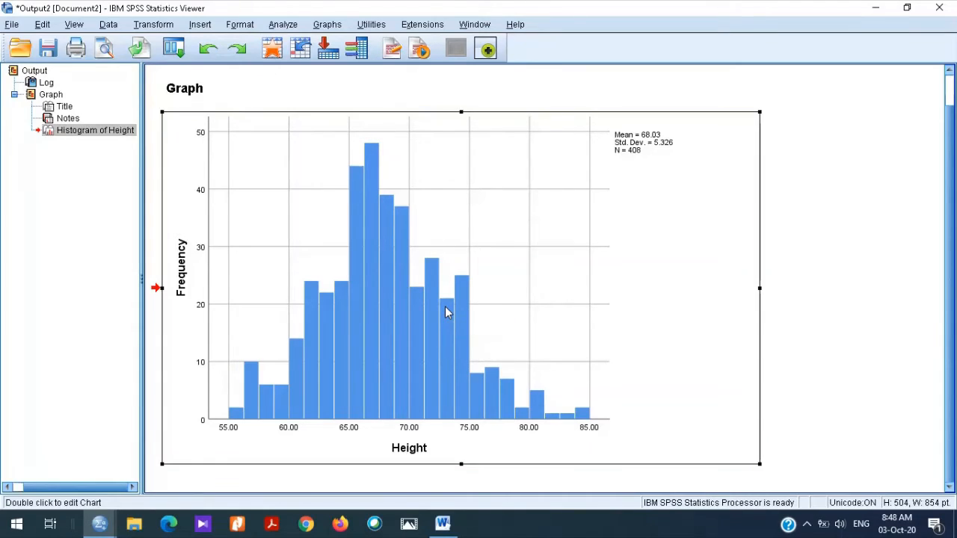
double_click(445, 308)
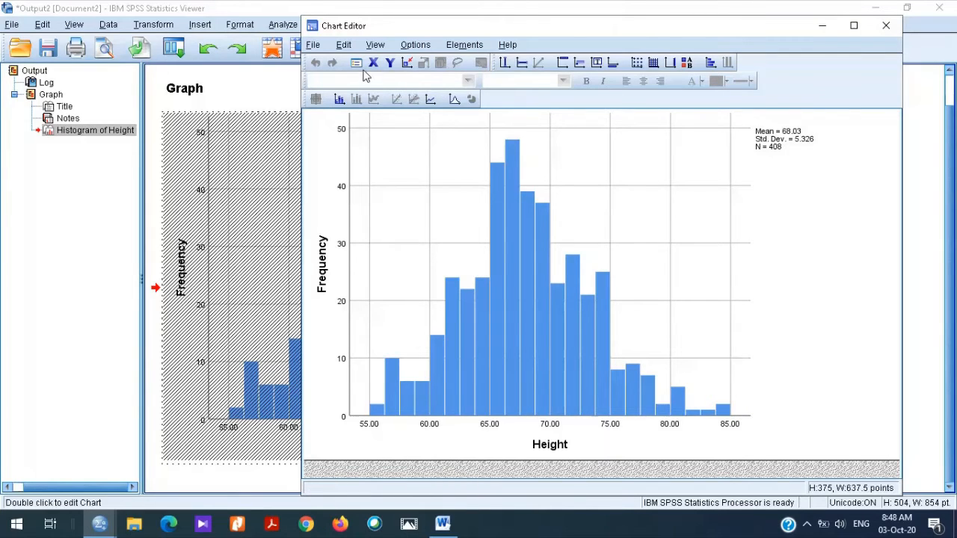
left_click(414, 47)
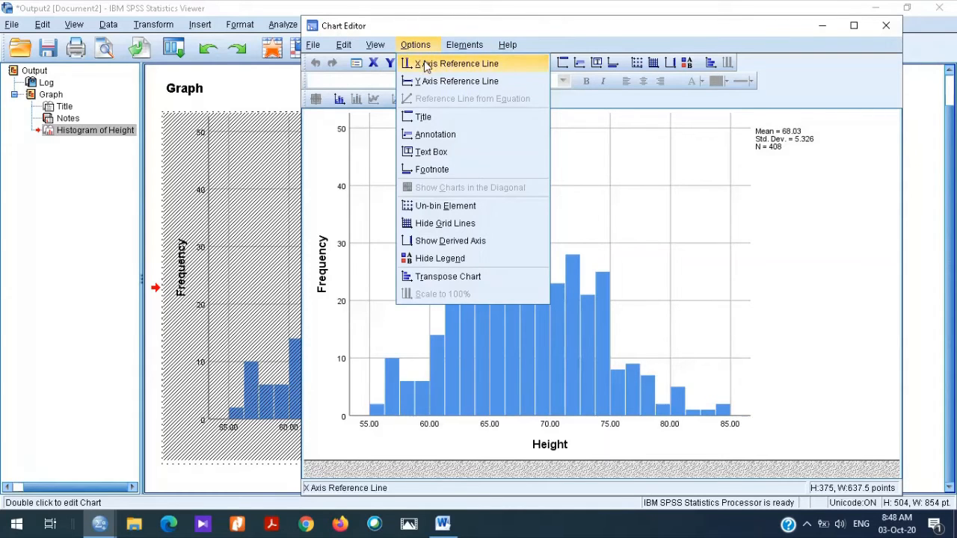
left_click(455, 64)
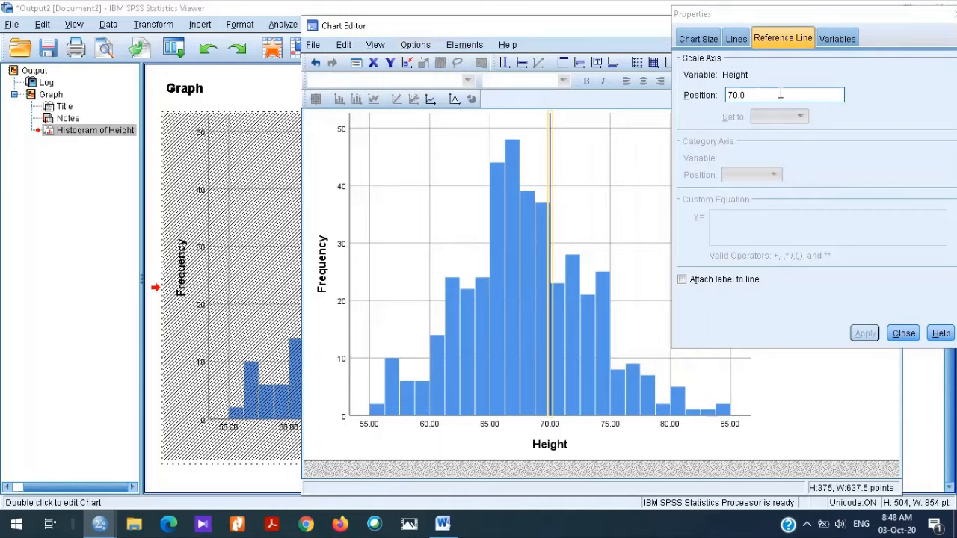
left_click(904, 334)
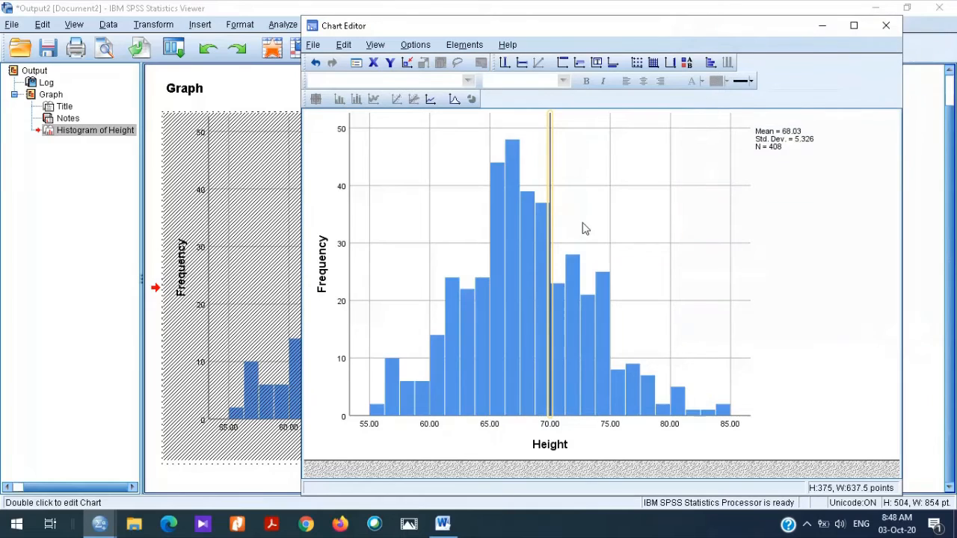
- Format the reference line at 70 with a finely dashed style, weight 3.5 and red color (215, 0, 51)
double_click(551, 189)
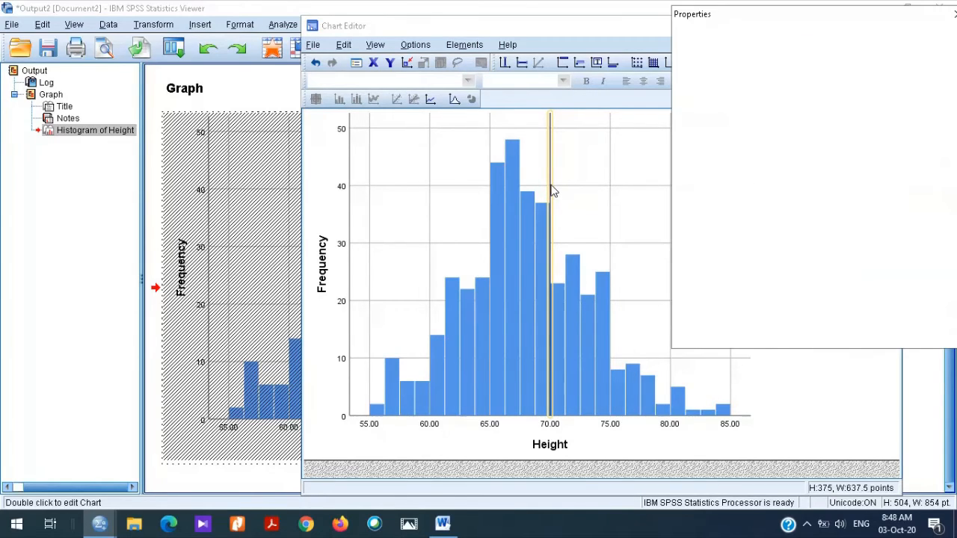
left_click(736, 39)
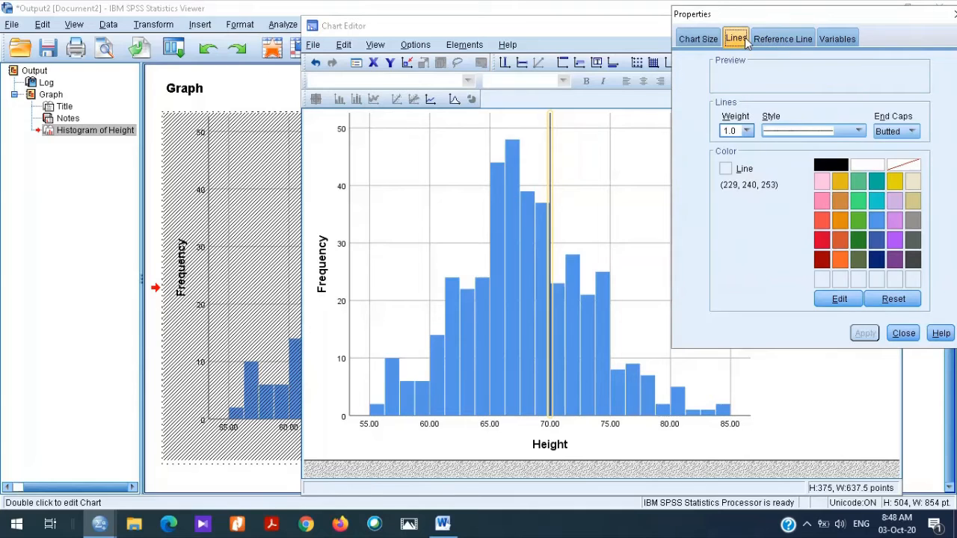
left_click(857, 132)
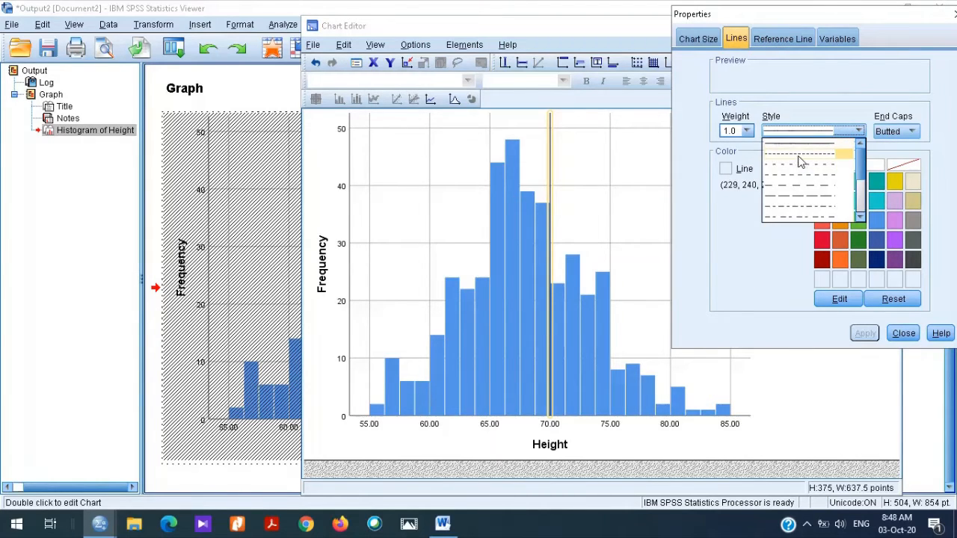
left_click(800, 164)
left_click(742, 133)
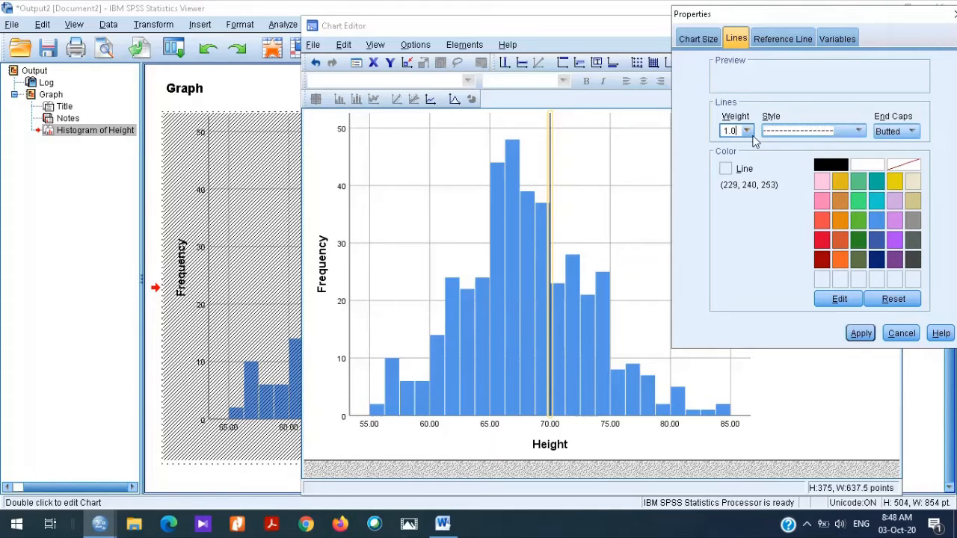
left_click(747, 131)
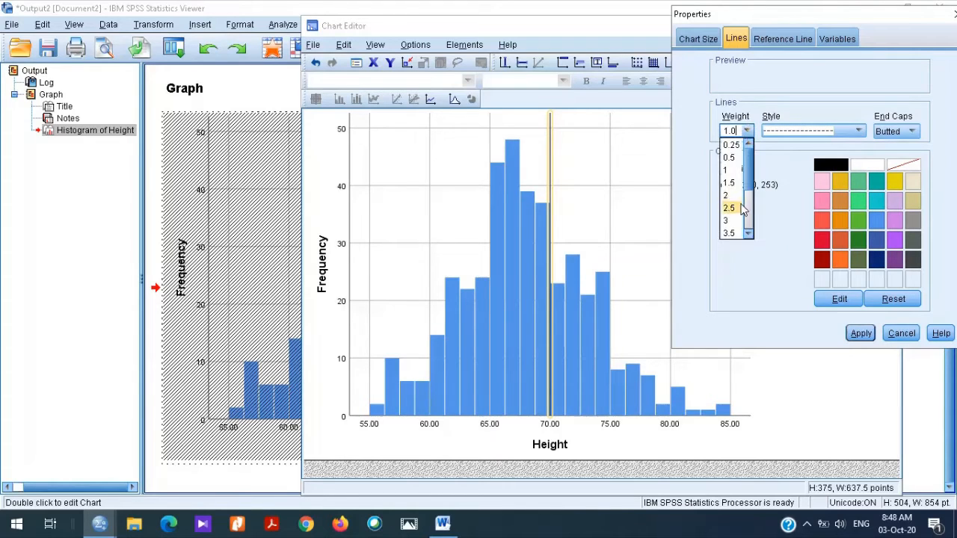
left_click(731, 234)
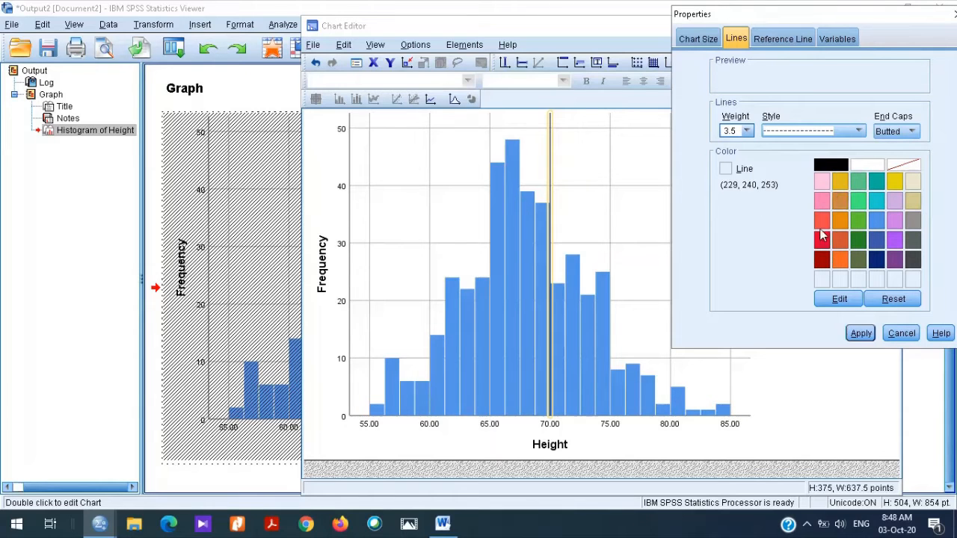
left_click(822, 240)
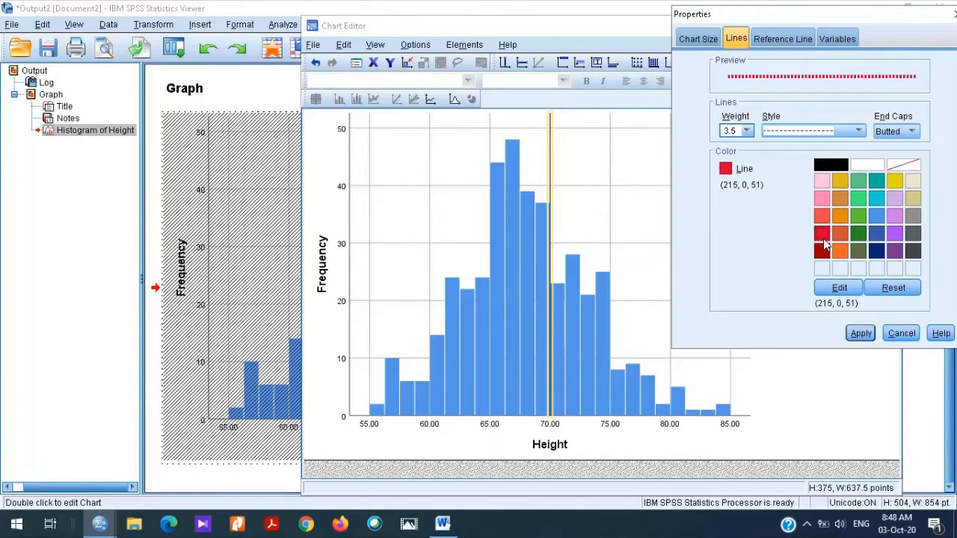
left_click(862, 336)
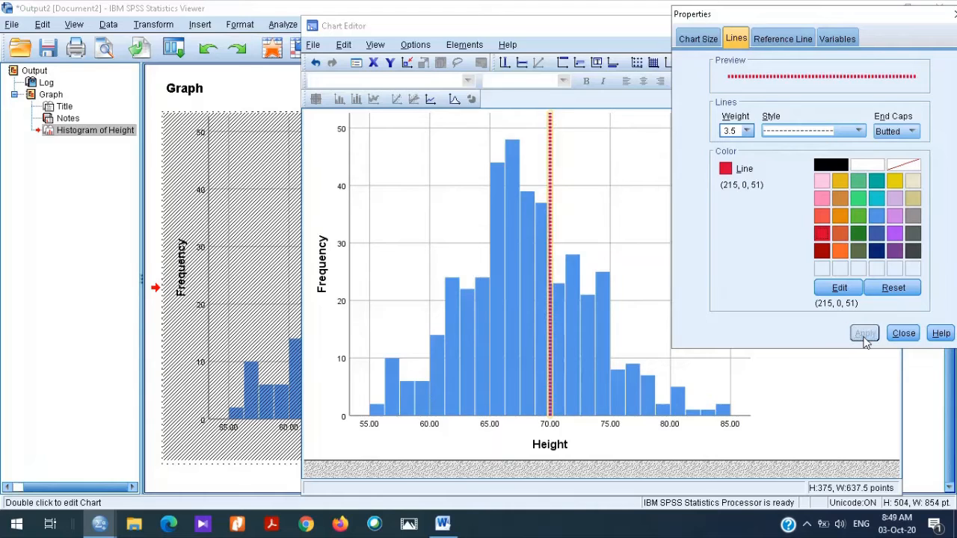
left_click(903, 333)
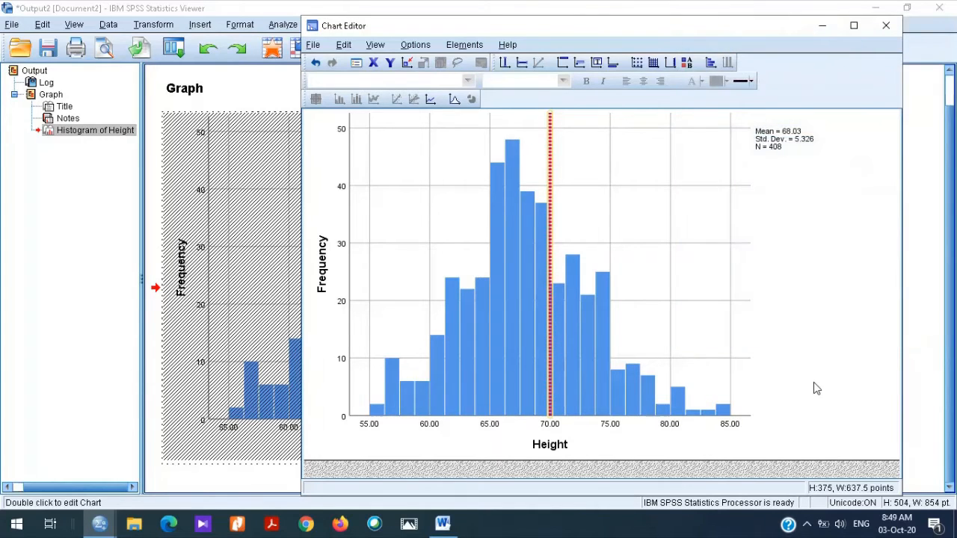
left_click(814, 383)
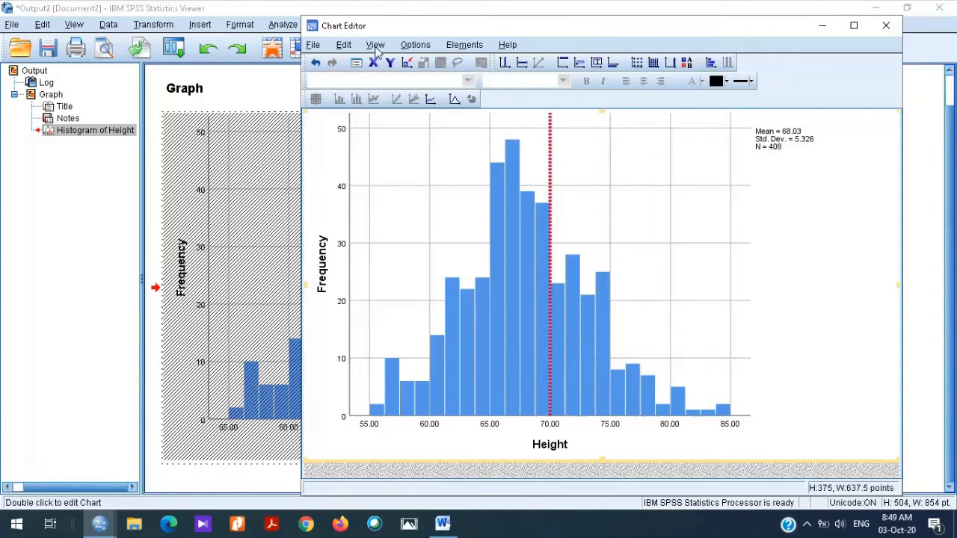
- Add a second x-axis reference line to the Height histogram and try to position it at 66.5
left_click(419, 46)
left_click(423, 64)
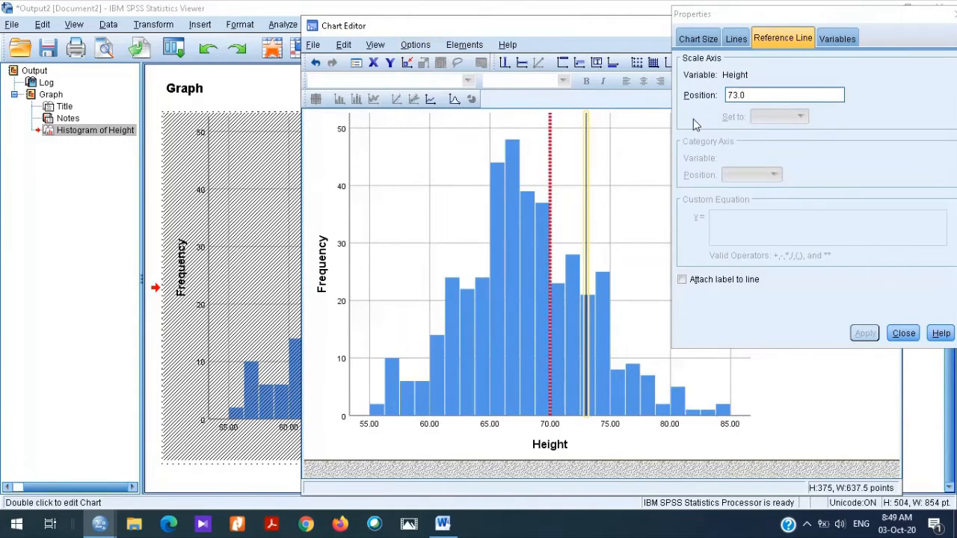
left_click(765, 96)
key("BackSpace")
key("BackSpace")
key("BackSpace")
key("BackSpace")
key("BackSpace")
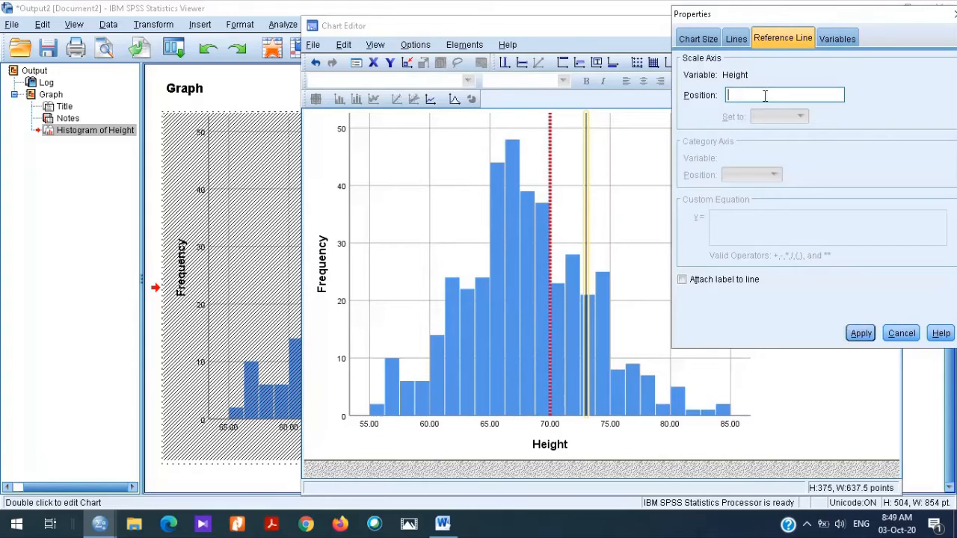
type("66.5")
- Set the line weight of the new solid reference line to 3.5
left_click(737, 40)
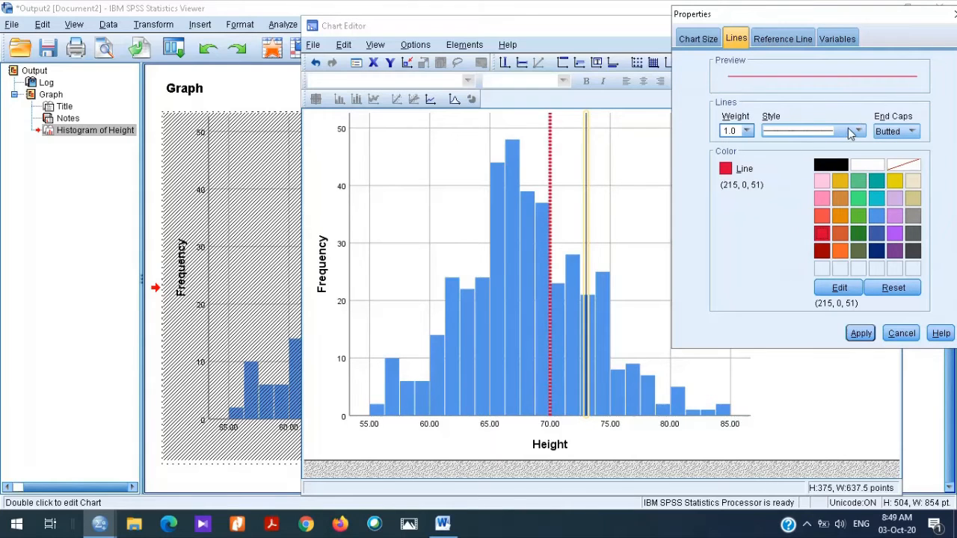
left_click(746, 131)
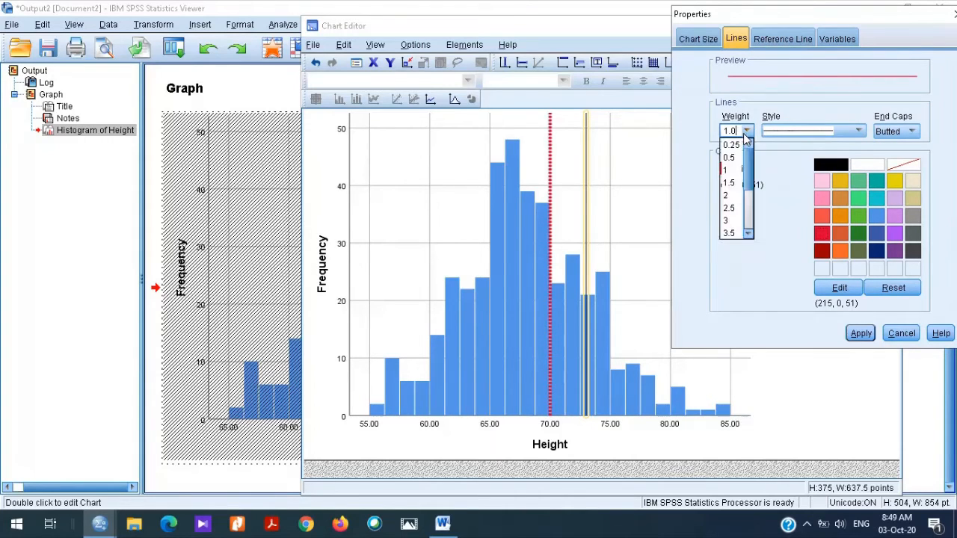
left_click(732, 233)
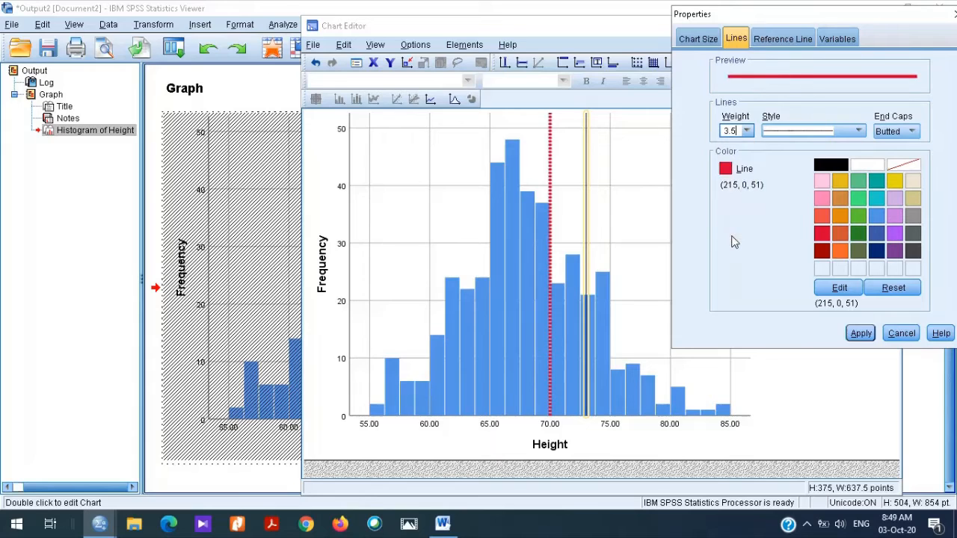
left_click(857, 338)
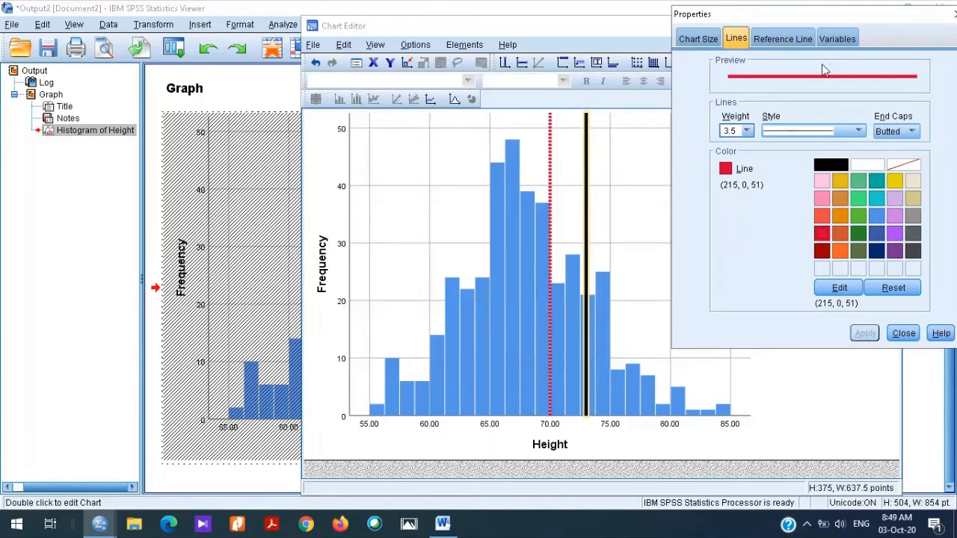
- Set the new reference line's position to 66.5 and close the Chart Editor to return to the output
left_click(801, 41)
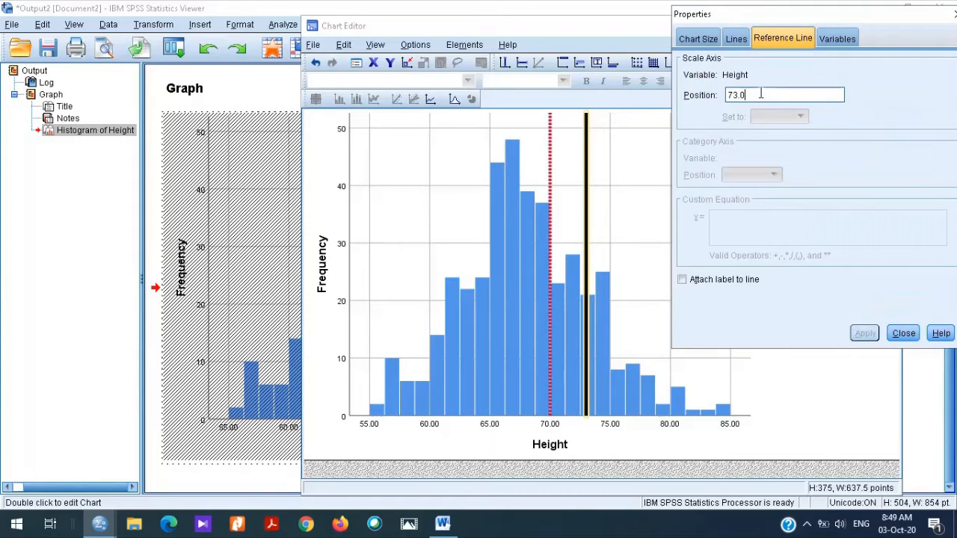
key("BackSpace")
key("BackSpace")
key("BackSpace")
key("BackSpace")
type("6")
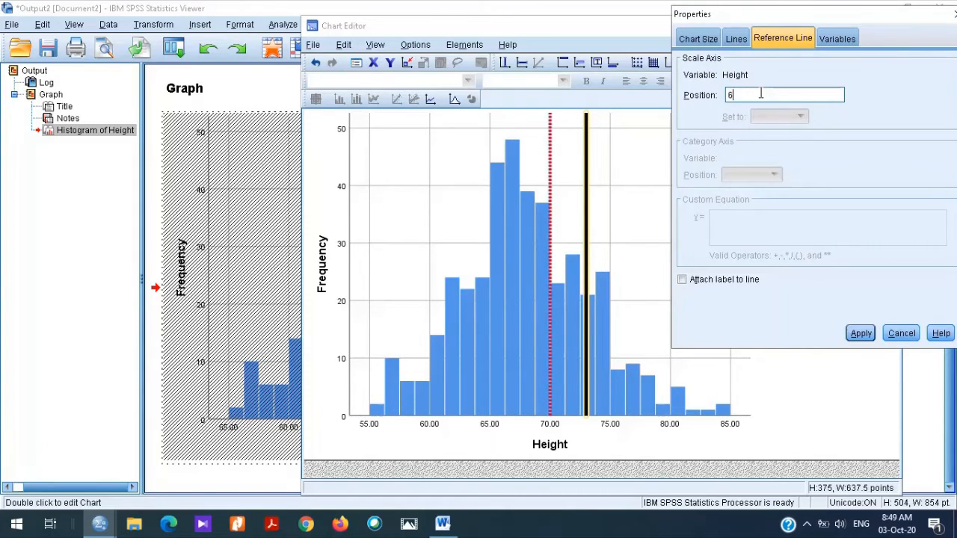
type("6.5")
left_click(861, 334)
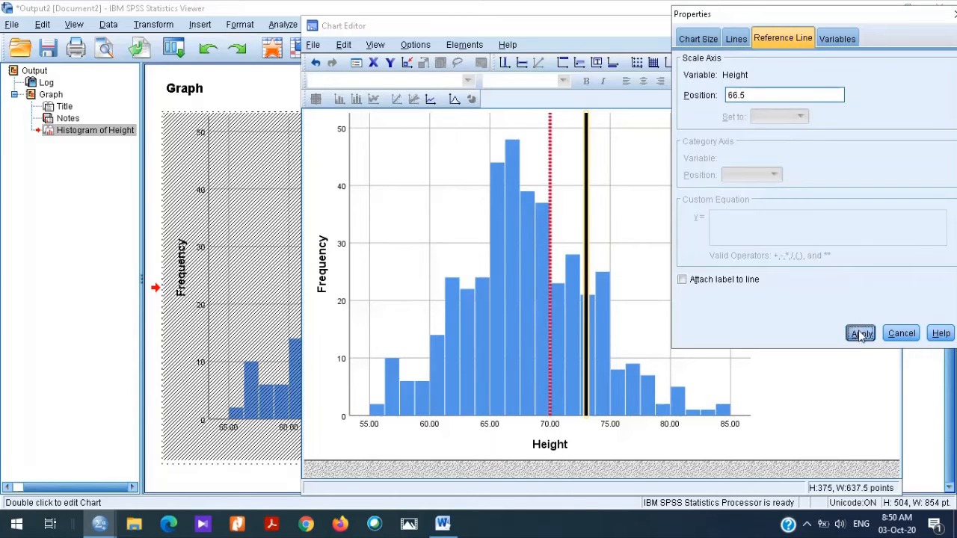
left_click(902, 335)
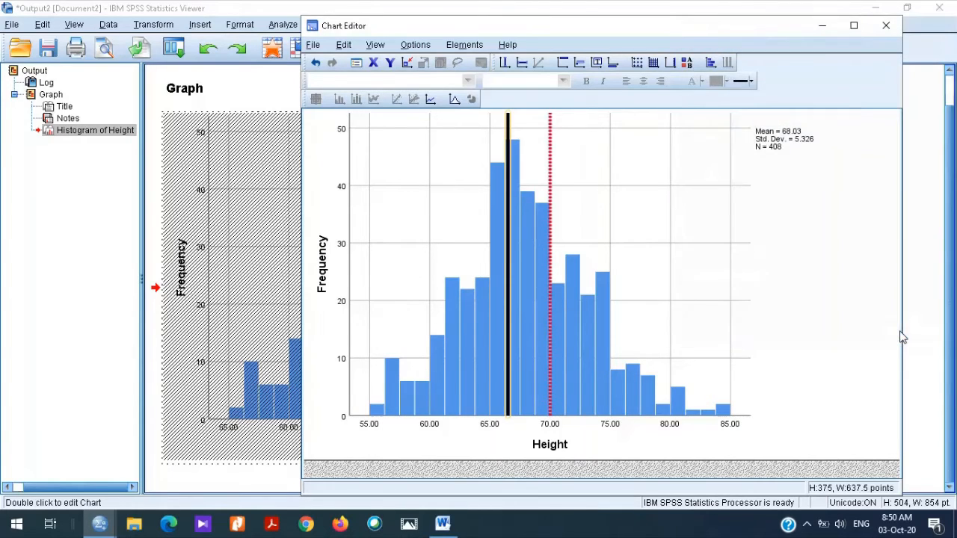
left_click(821, 180)
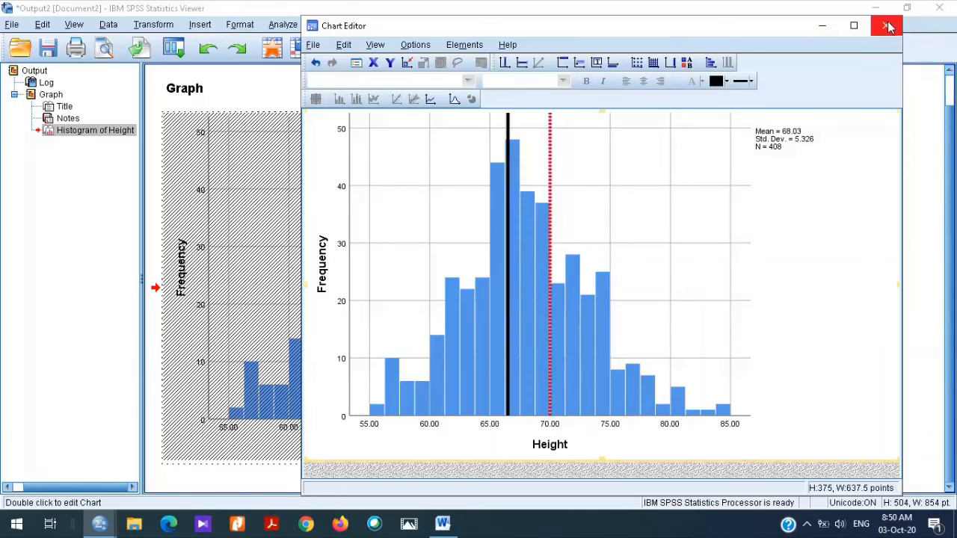
left_click(888, 26)
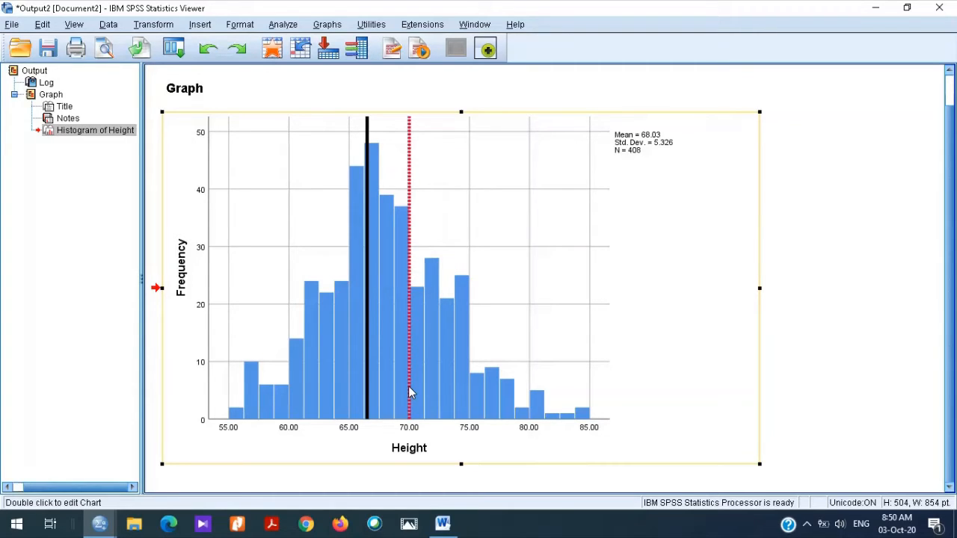
double_click(367, 295)
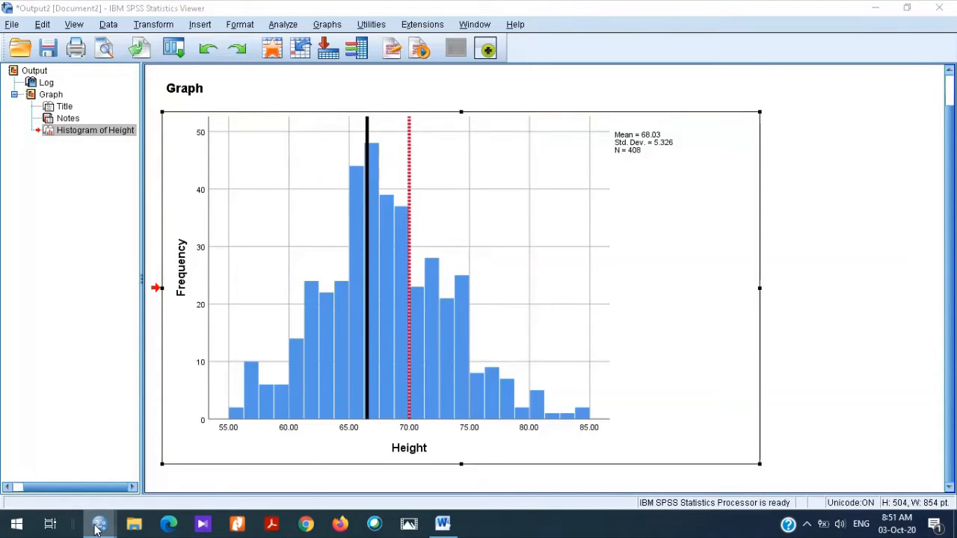
- Switch to the Data Editor and open the One-Sample T Test analysis
mouse_move(100, 523)
left_click(103, 485)
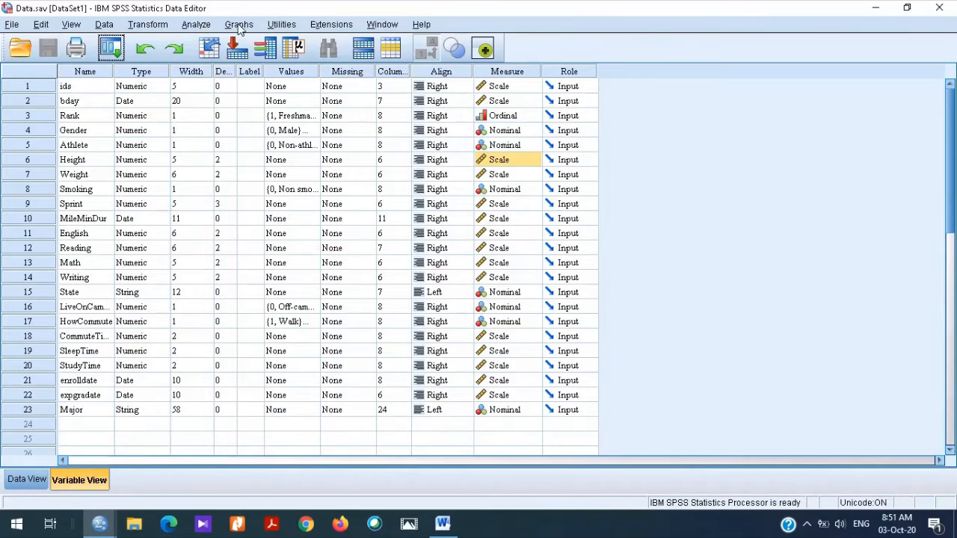
left_click(195, 24)
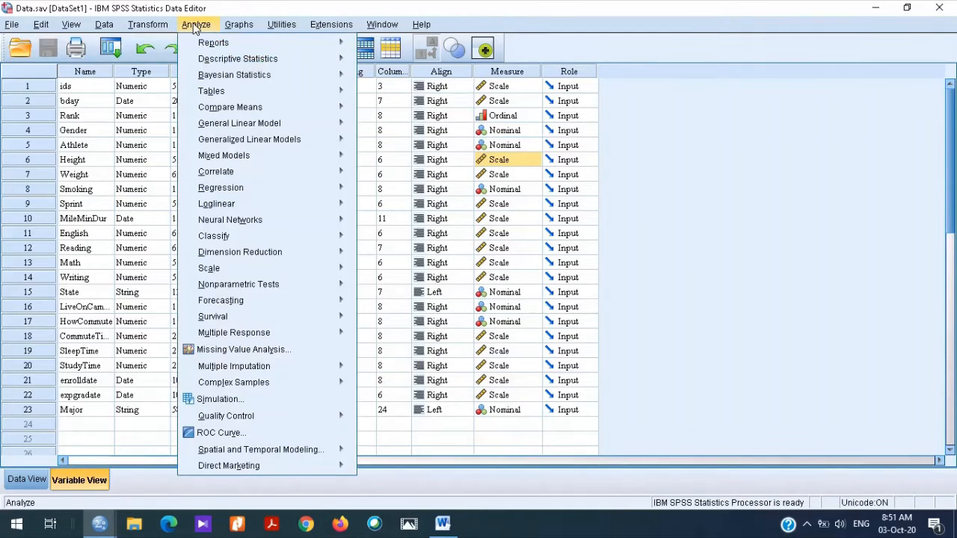
mouse_move(230, 110)
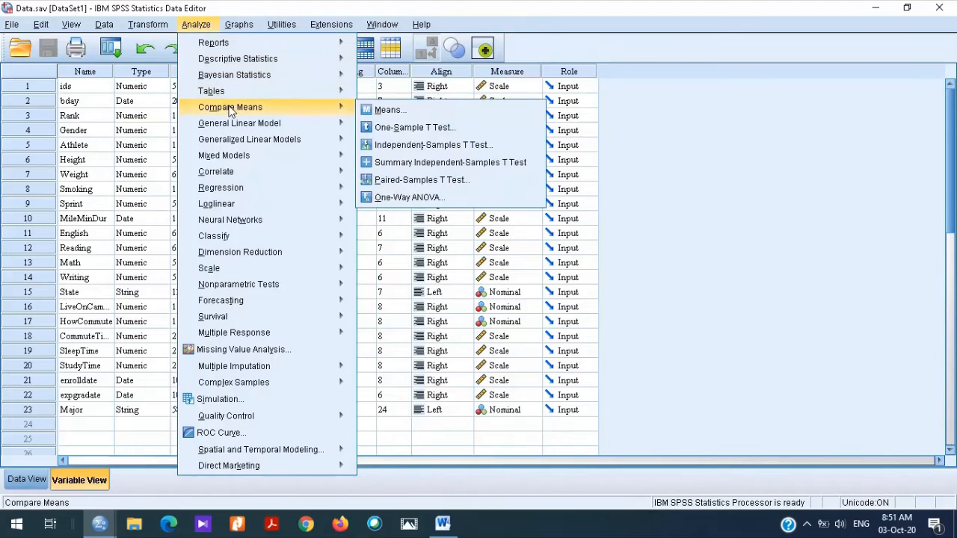
left_click(424, 135)
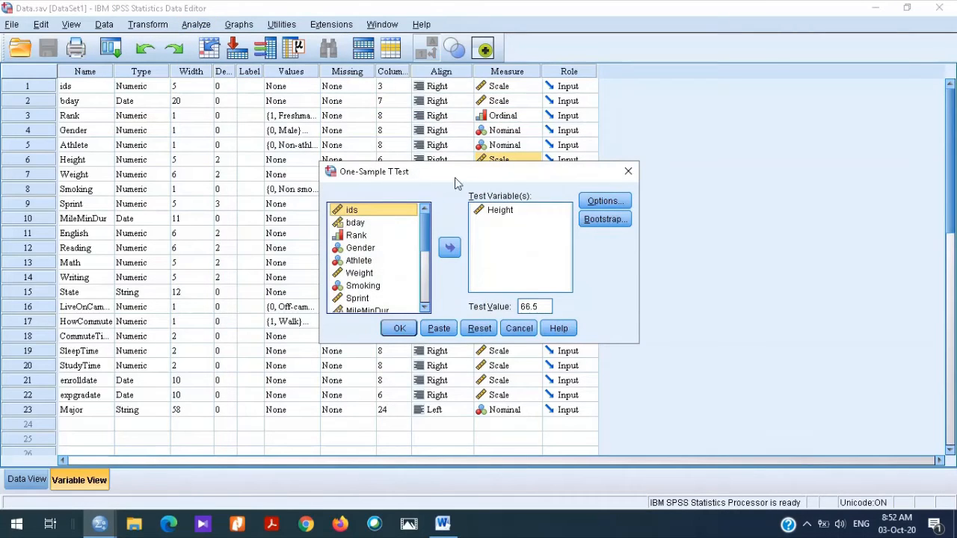
- Remove Height from the test variables and add it back as the test variable
left_click(495, 214)
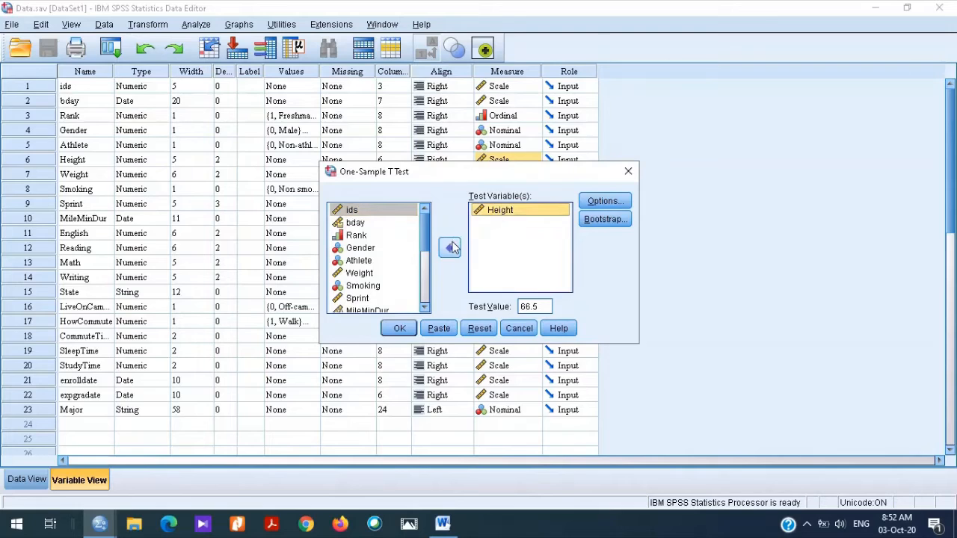
left_click(450, 247)
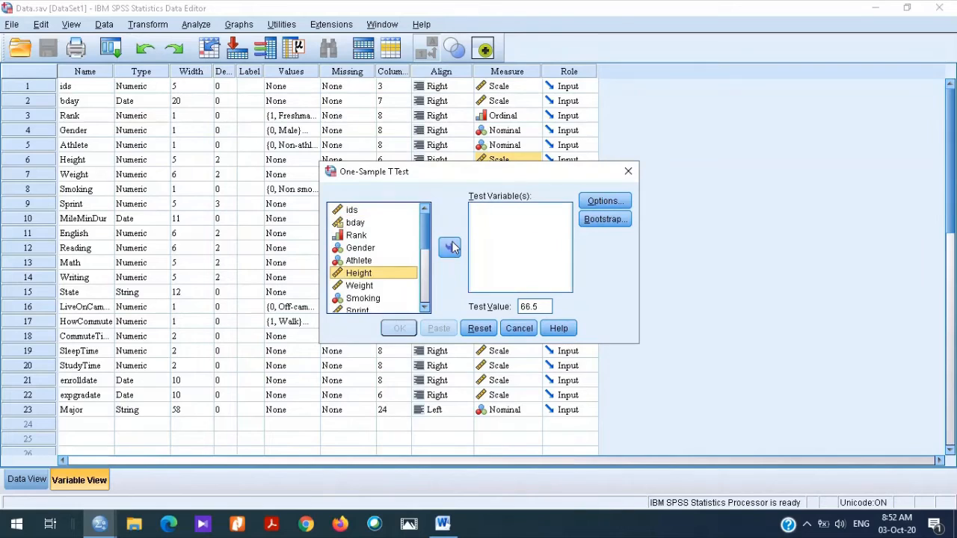
left_click(364, 289)
left_click(357, 274)
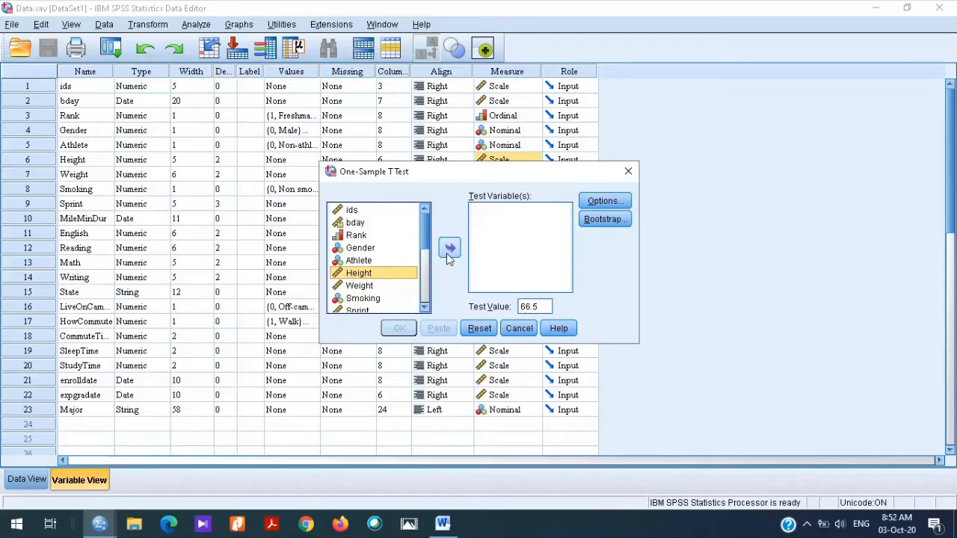
left_click(450, 249)
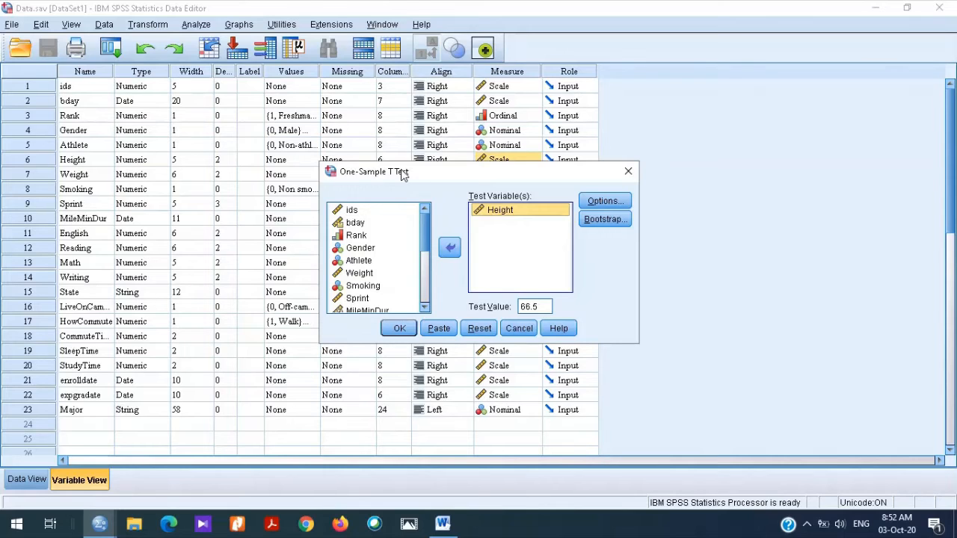
- Review the test's confidence interval percentage and missing-value options, and return to the One-Sample T Test dialog
left_click(602, 201)
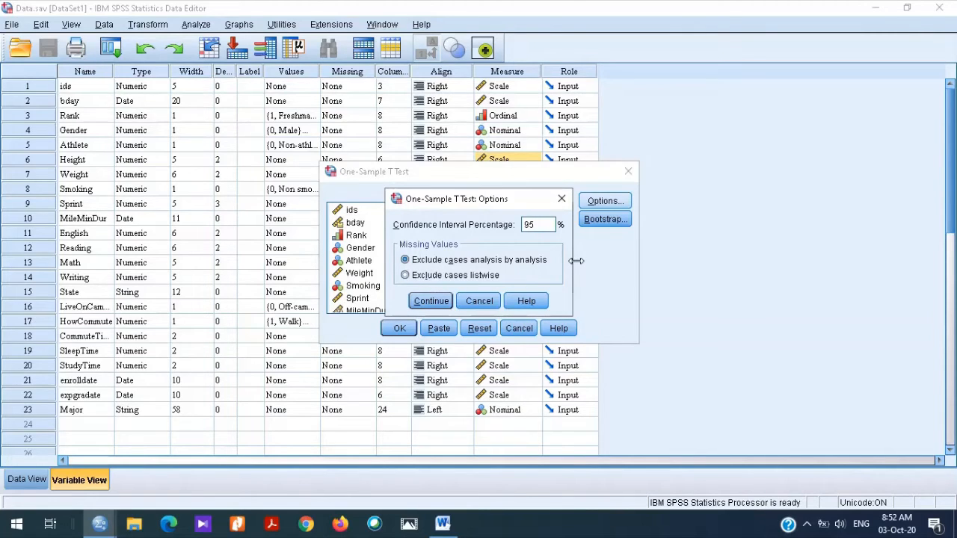
left_click(431, 302)
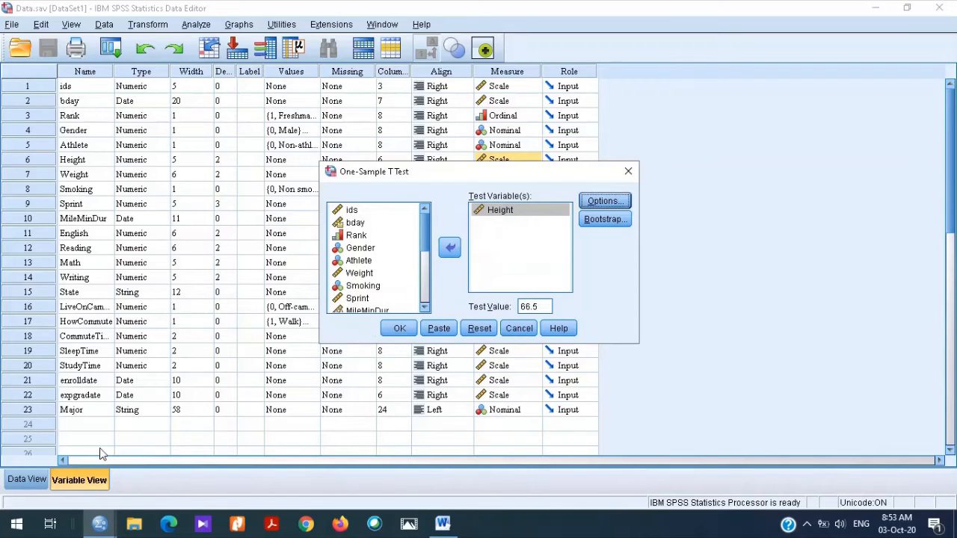
left_click(95, 414)
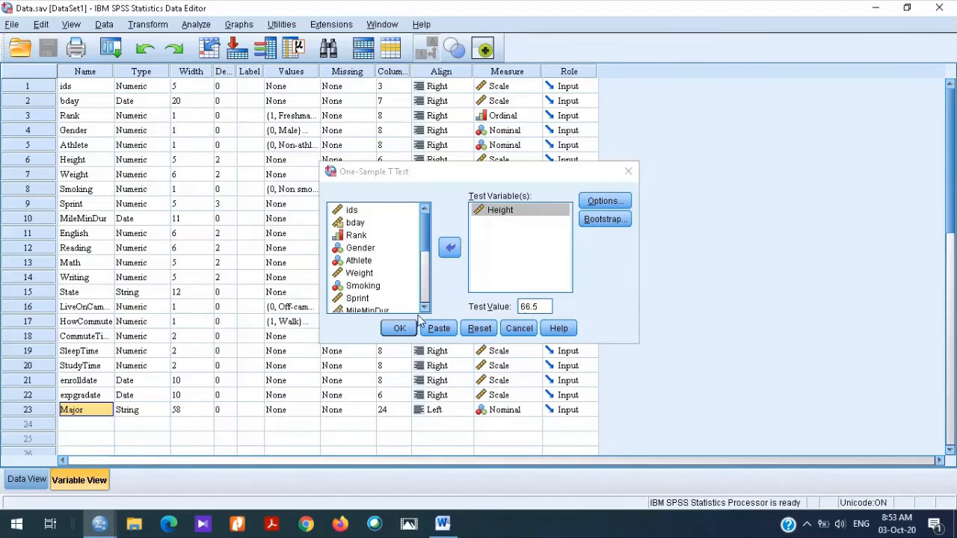
left_click(496, 314)
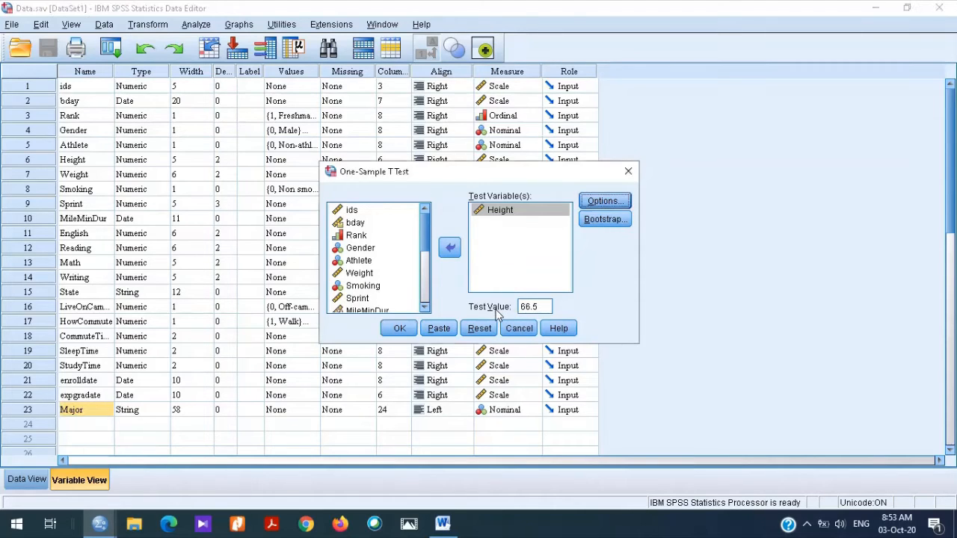
- Set the test value to 66.5 and run the one-sample t test on Height
left_click(546, 307)
key("BackSpace")
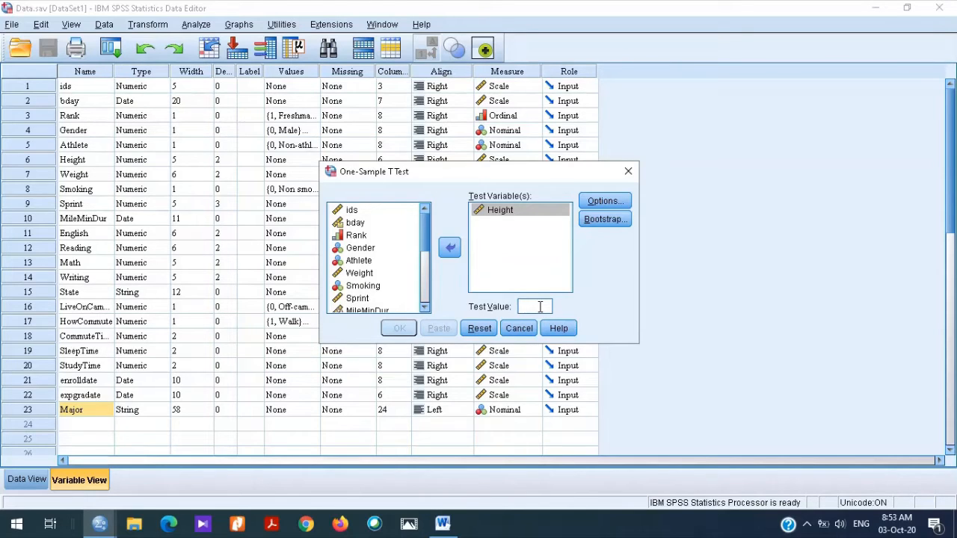
type("66")
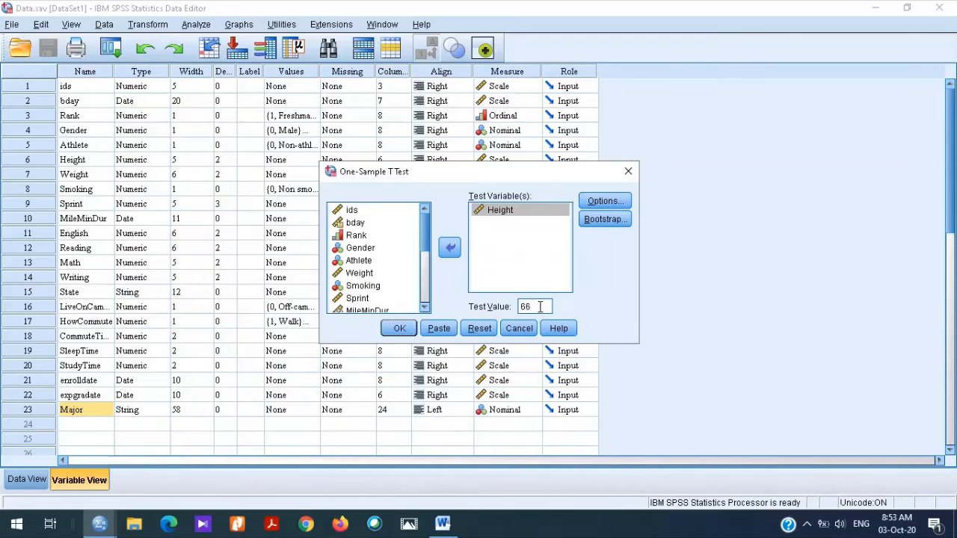
type(".5")
left_click(399, 329)
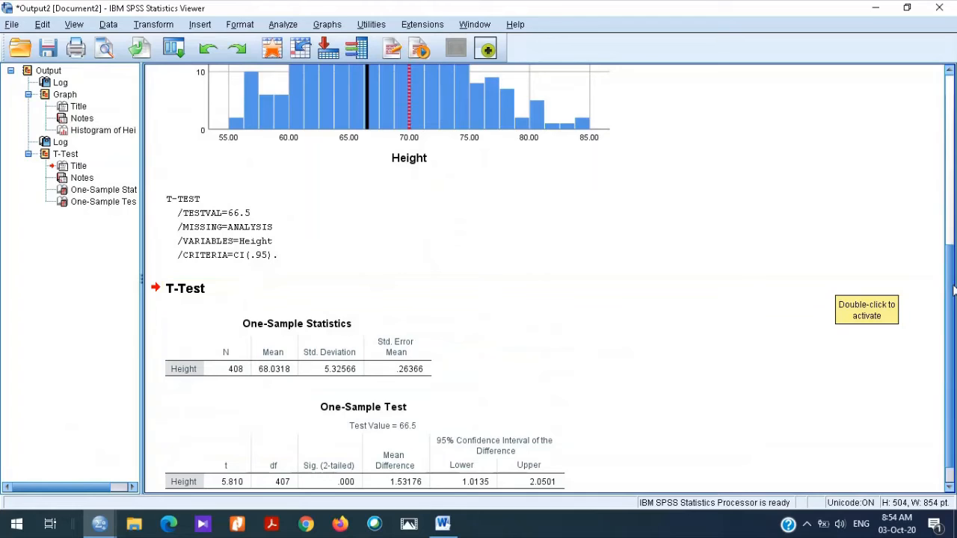
- Examine the One-Sample Statistics and One-Sample Test tables, comparing the sample size with the degrees of freedom
scroll(953, 290, "down", 1)
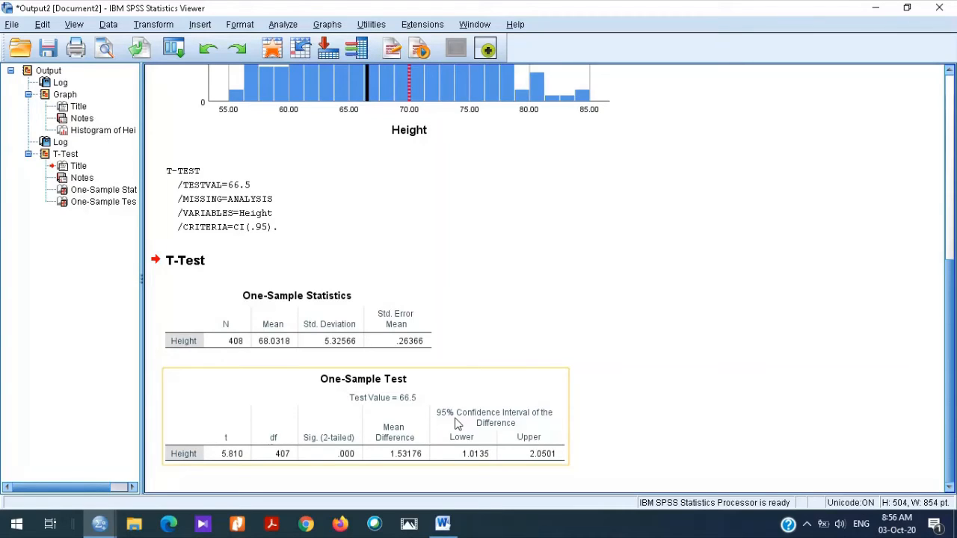
left_click(227, 348)
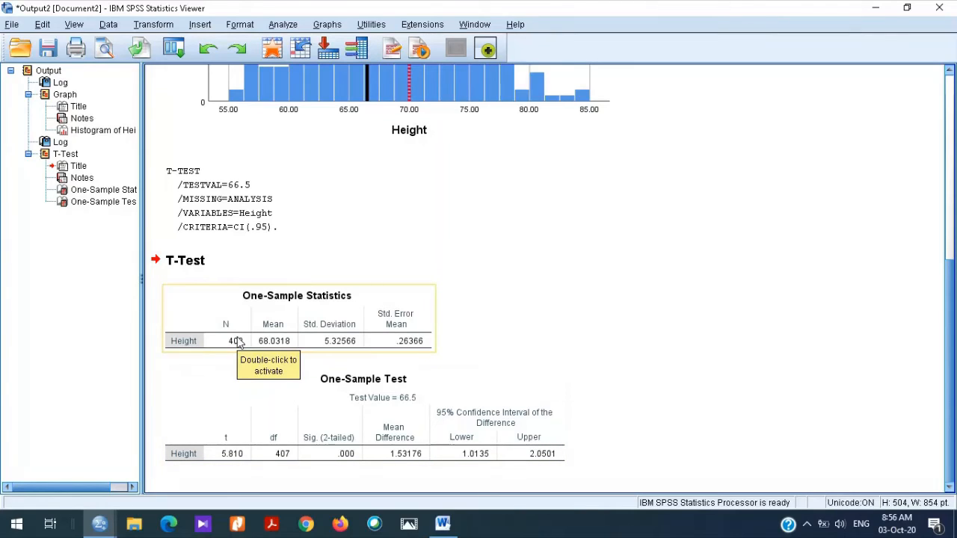
left_click(245, 375)
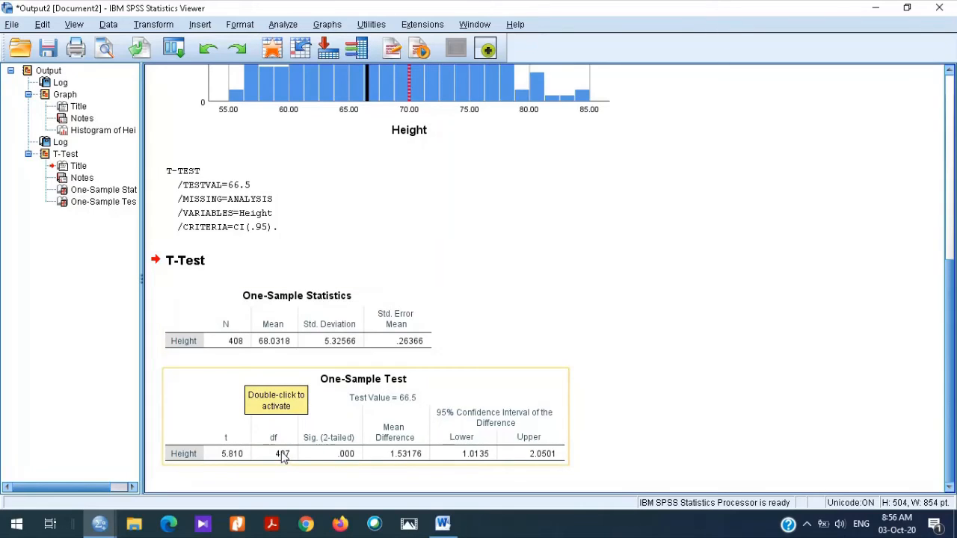
left_click(240, 346)
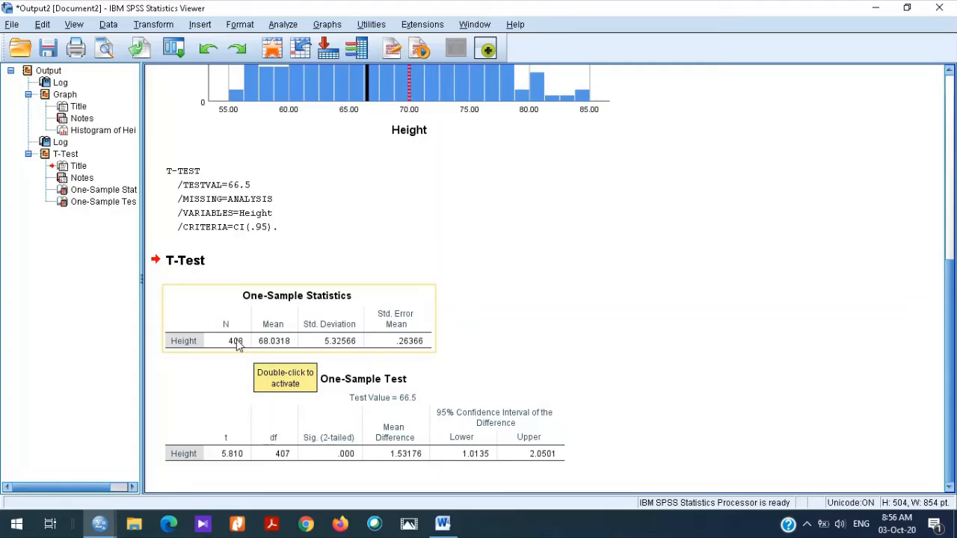
left_click(283, 404)
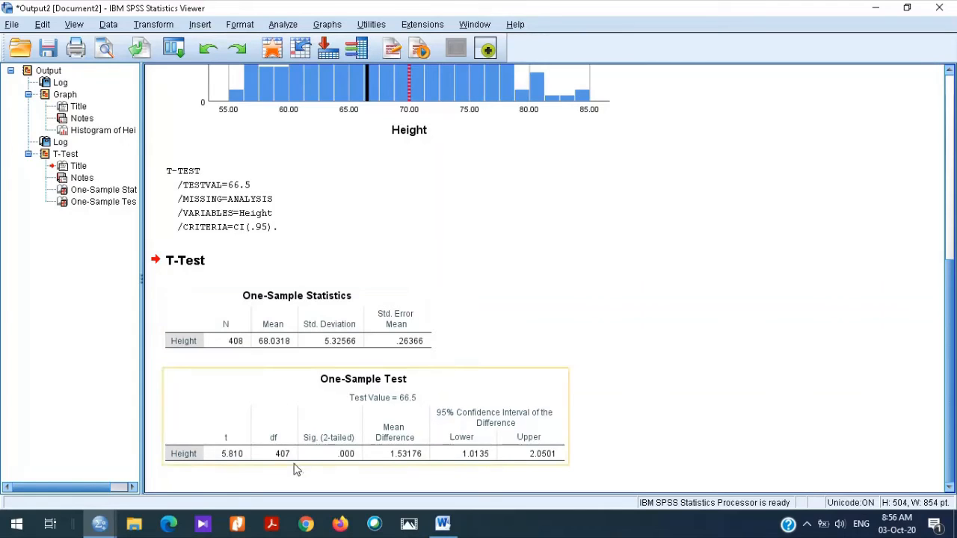